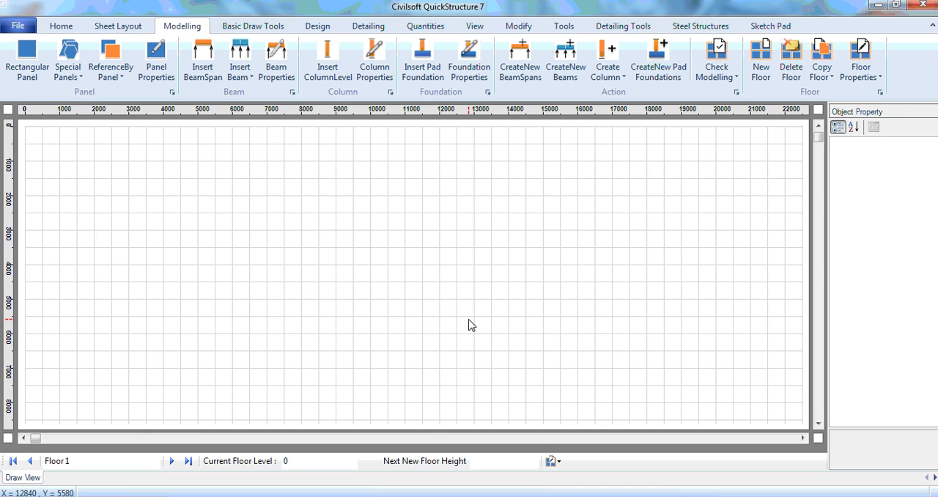
Draw a rectangular panel about 3500 mm wide and 2500 mm high from X 2000, Y 2000, and bring up its geometry properties
{"action": "left_click", "coordinate": [28, 59]}
{"action": "left_click_drag", "start_coordinate": [95, 195], "coordinate": [213, 287]}
{"action": "left_click", "coordinate": [164, 233]}
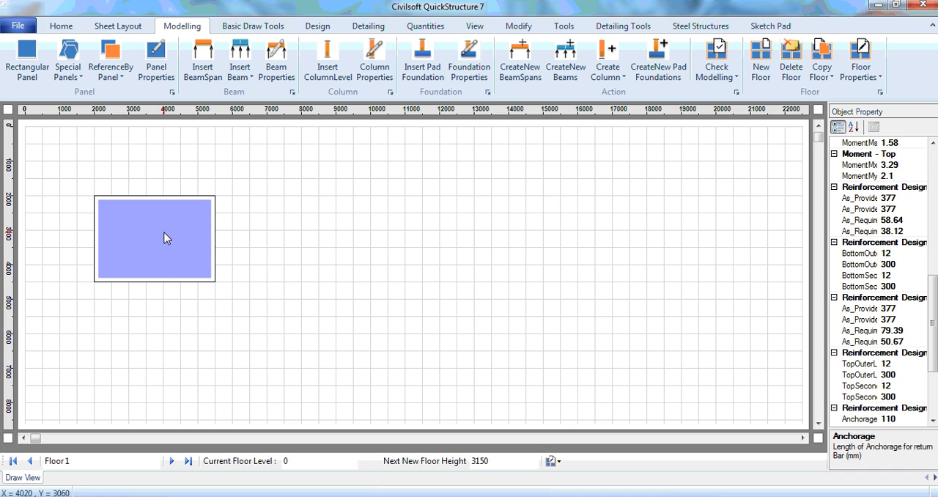
{"action": "left_click_drag", "start_coordinate": [930, 330], "coordinate": [934, 195]}
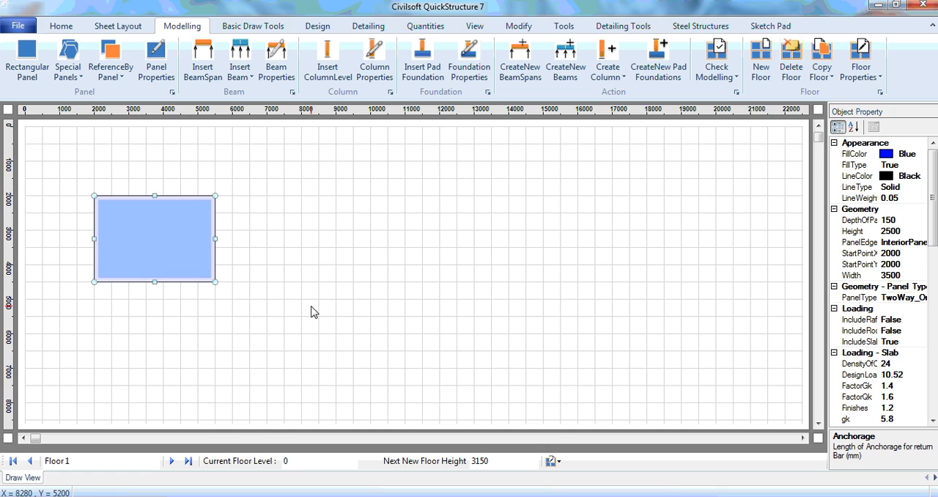
Copy the selected panel to its right side with the reference panel command
{"action": "left_click", "coordinate": [227, 270]}
{"action": "left_click", "coordinate": [130, 218]}
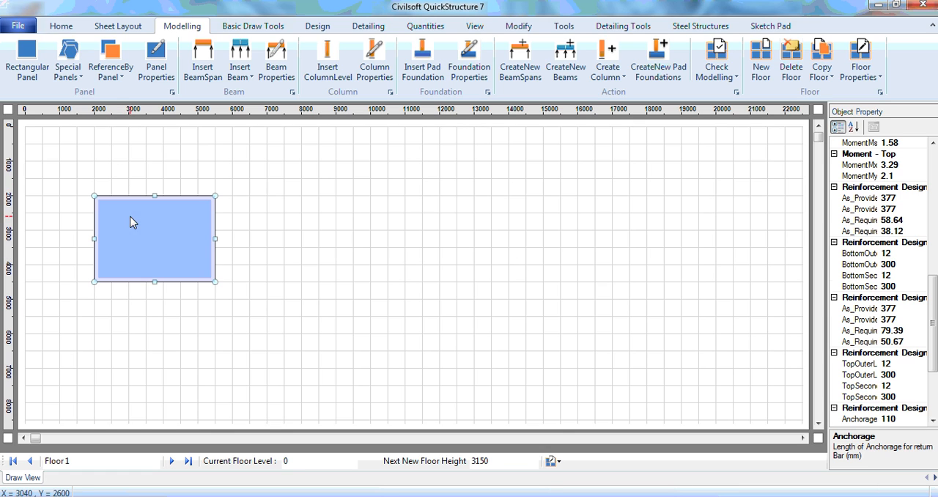
{"action": "left_click", "coordinate": [114, 77]}
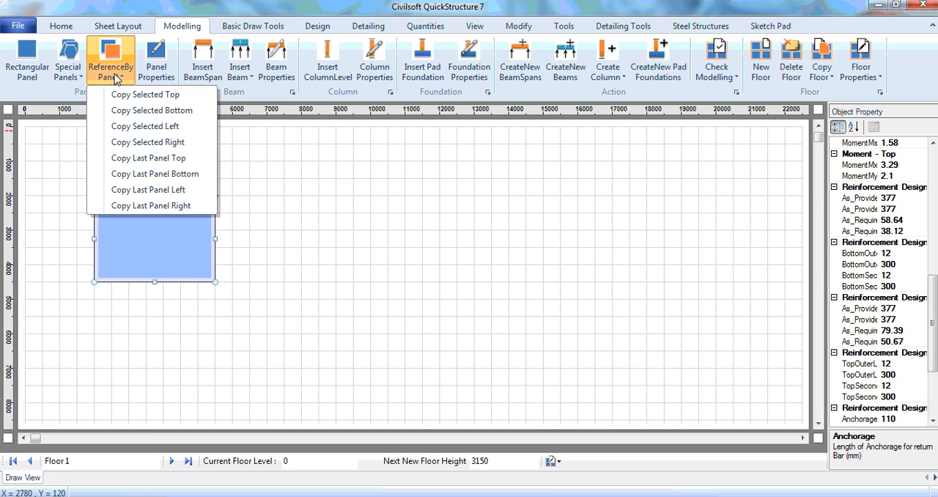
{"action": "left_click", "coordinate": [187, 143]}
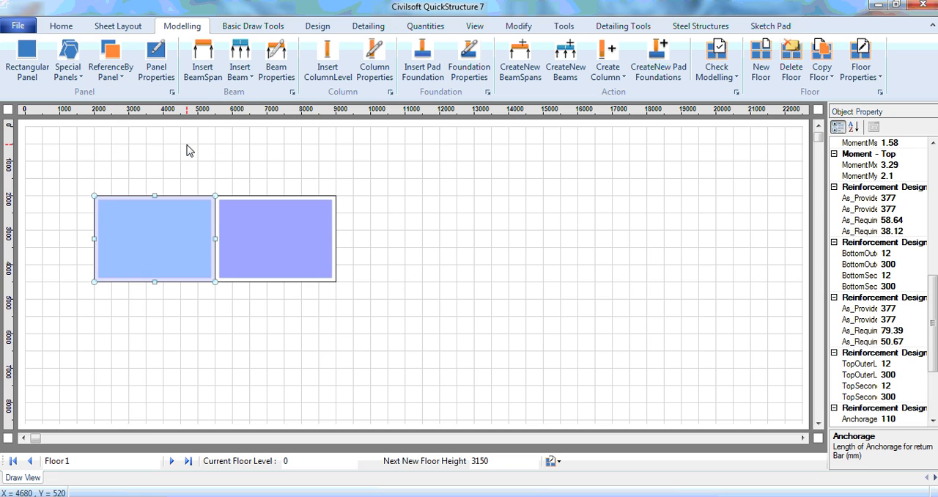
{"action": "left_click", "coordinate": [242, 168]}
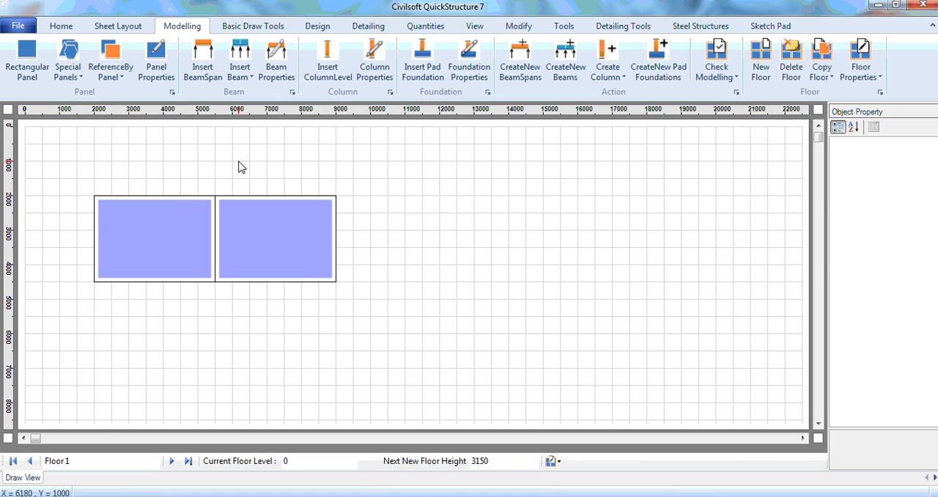
Delete both the copied panel and the original panel
{"action": "left_click", "coordinate": [269, 258]}
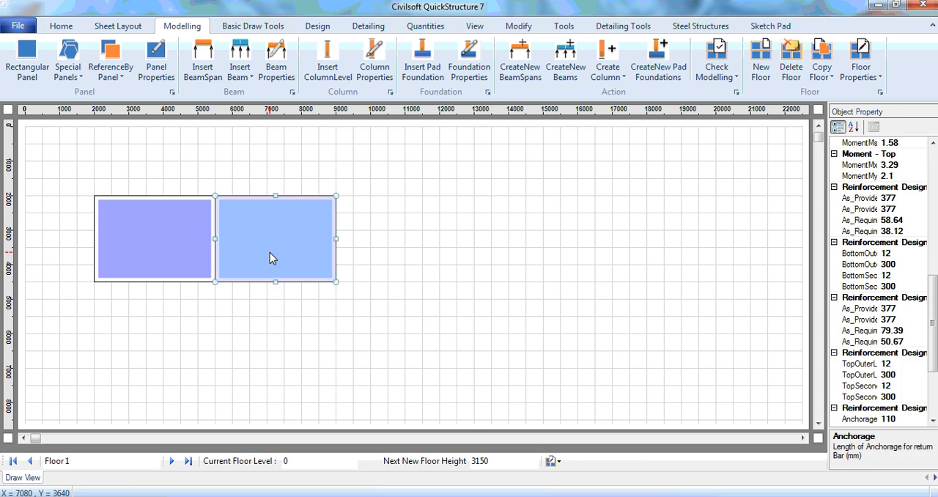
{"action": "key", "text": "Delete"}
{"action": "left_click", "coordinate": [165, 246]}
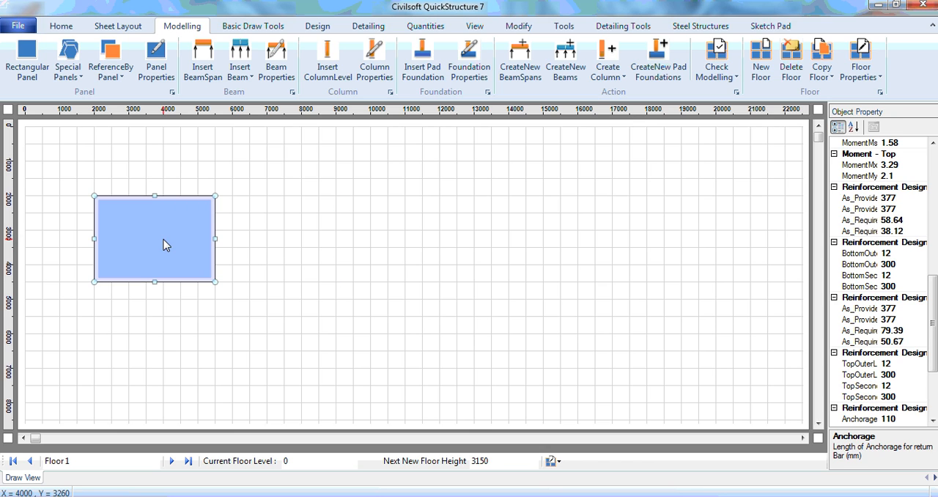
{"action": "key", "text": "Delete"}
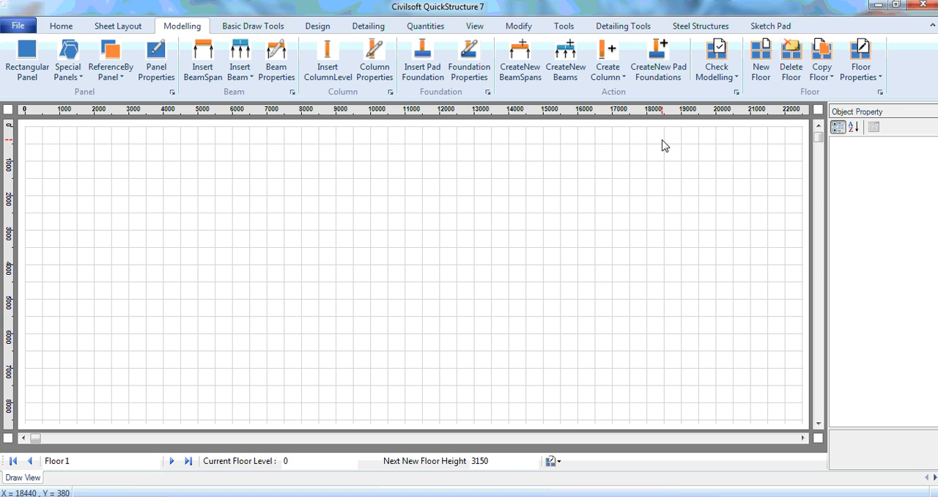
Toggle the grid line display off and back on, and enable the display of user-defined grid lines
{"action": "left_click", "coordinate": [473, 27]}
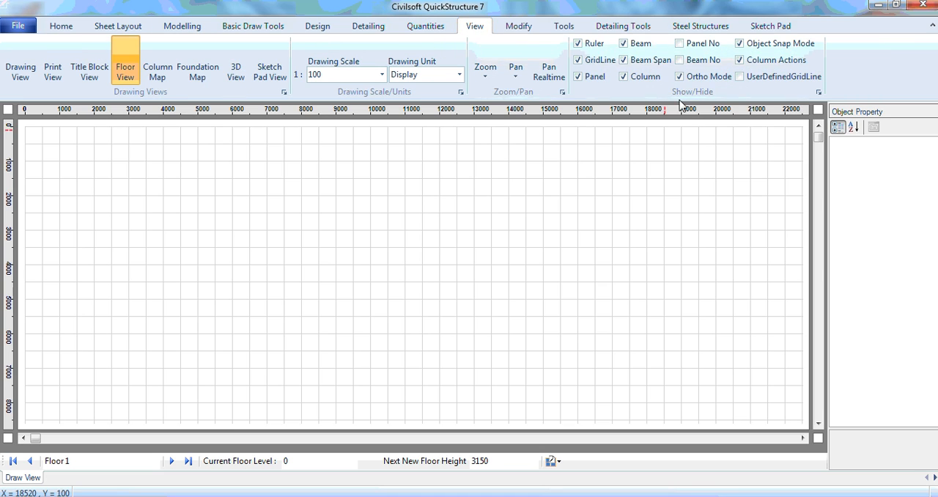
{"action": "left_click", "coordinate": [586, 62]}
{"action": "left_click", "coordinate": [586, 62]}
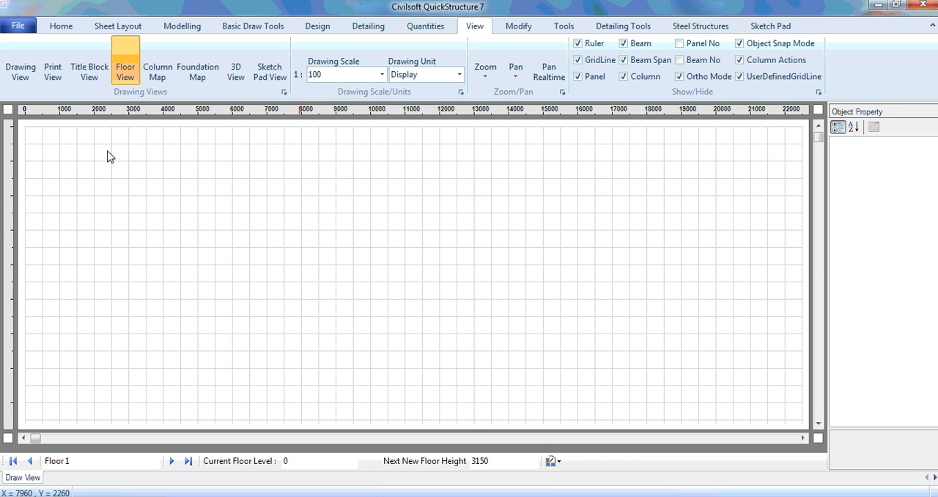
Draw a rectangular panel about 3500 by 2500 mm along the grid lines from X 2000, Y 2000, and delete it
{"action": "left_click", "coordinate": [173, 27]}
{"action": "left_click", "coordinate": [27, 58]}
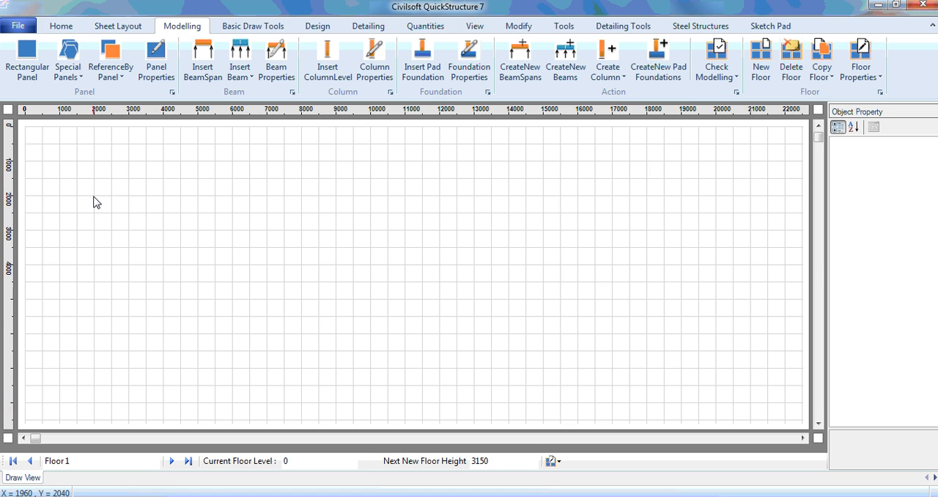
{"action": "left_click", "coordinate": [475, 28]}
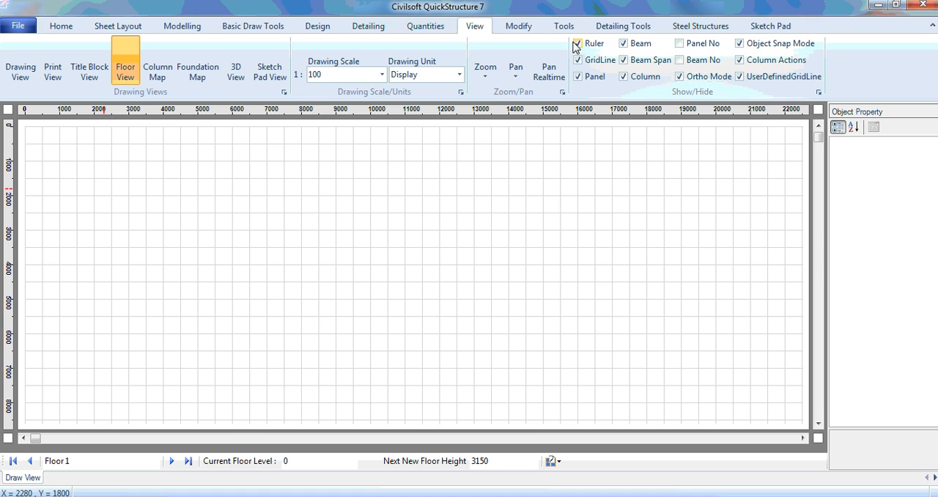
{"action": "left_click", "coordinate": [192, 26]}
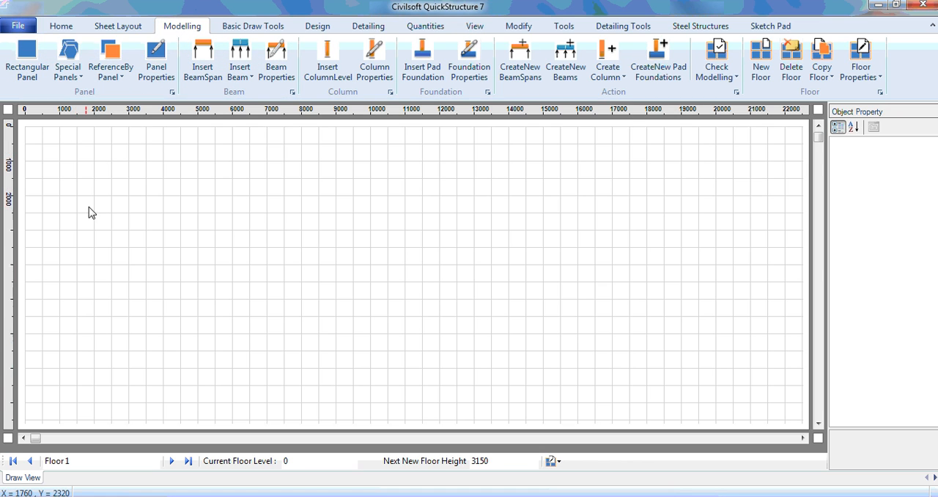
{"action": "left_click_drag", "start_coordinate": [94, 197], "coordinate": [217, 287]}
{"action": "left_click", "coordinate": [193, 256]}
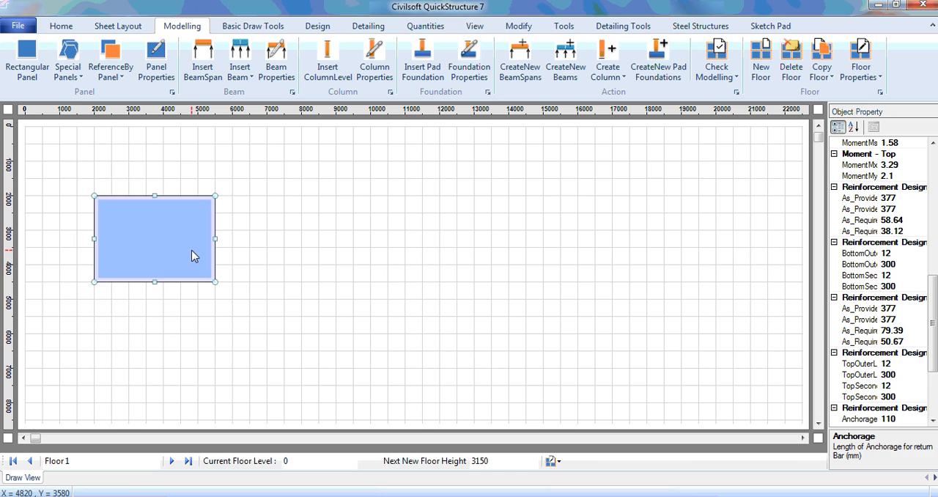
{"action": "key", "text": "Delete"}
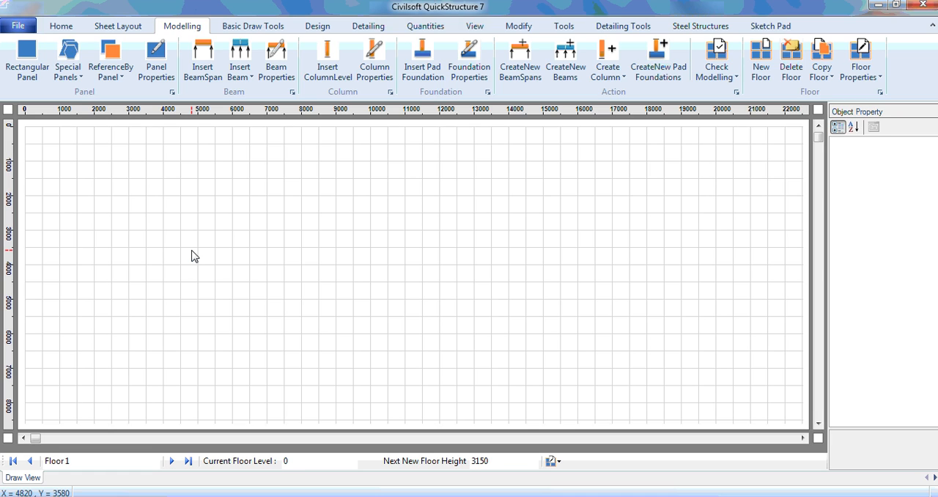
Draw another rectangular panel about 3500 mm wide and 2500 mm high from X 2000, Y 2000 and select it
{"action": "left_click", "coordinate": [30, 75]}
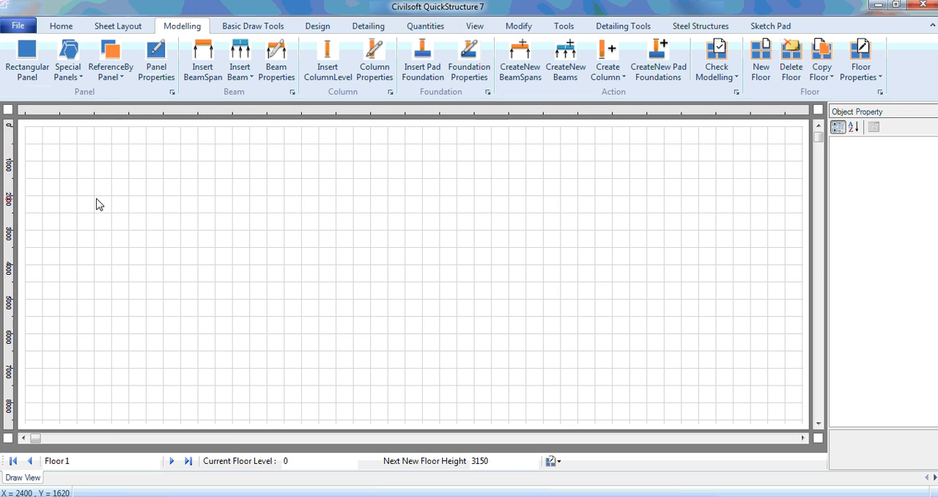
{"action": "left_click_drag", "start_coordinate": [94, 196], "coordinate": [216, 290]}
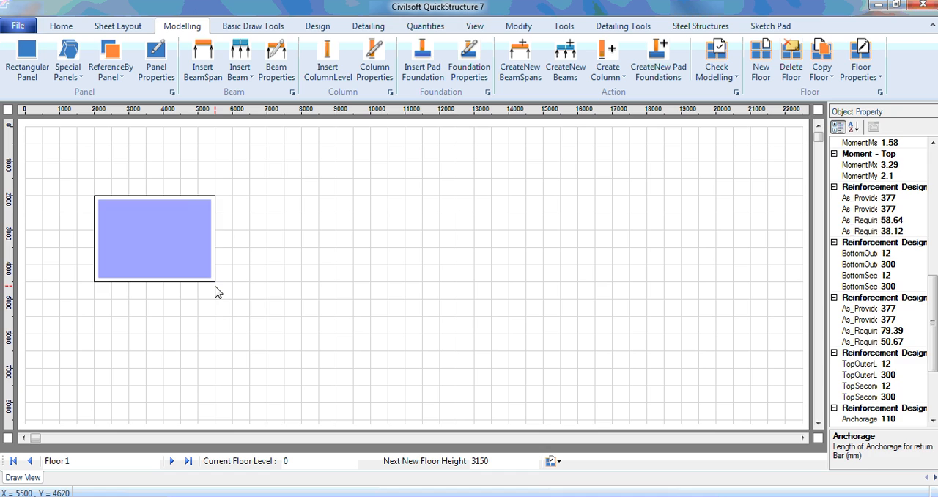
{"action": "left_click", "coordinate": [193, 250]}
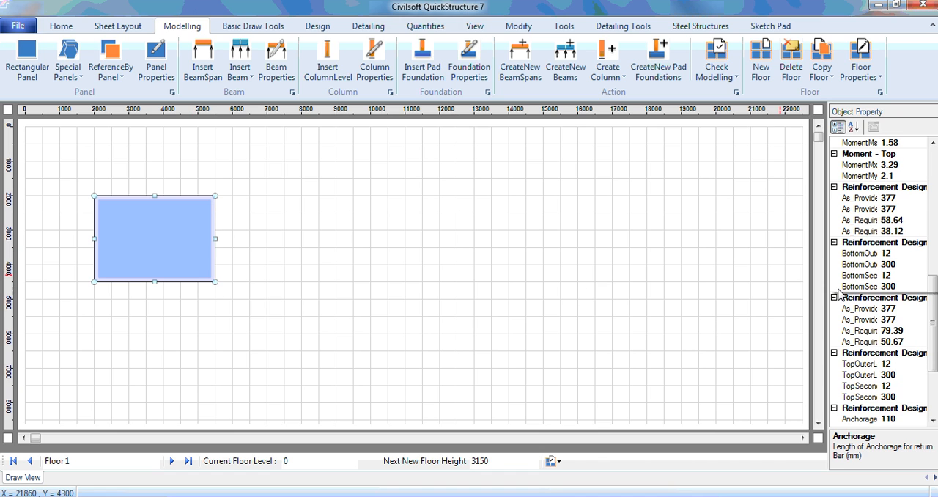
Set the selected panel's width to 4250 mm in its geometry properties
{"action": "scroll", "coordinate": [917, 293], "scroll_direction": "up", "scroll_amount": 10}
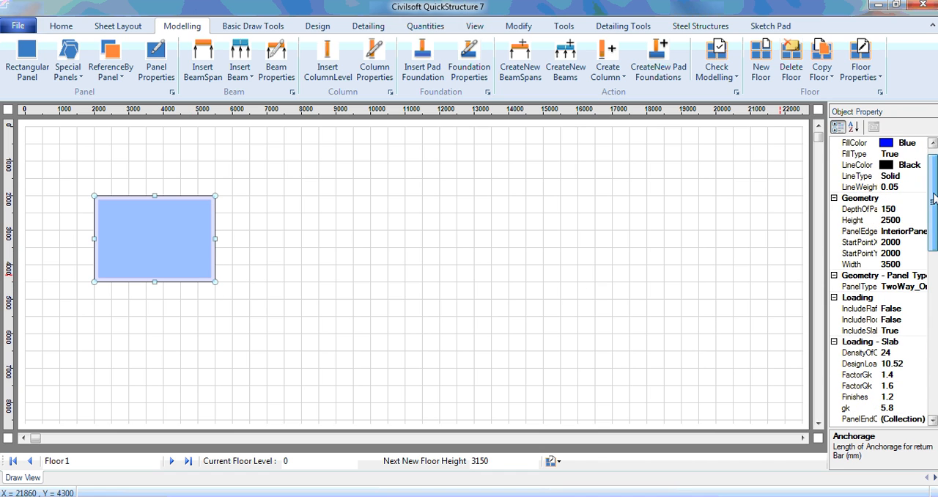
{"action": "left_click", "coordinate": [907, 277]}
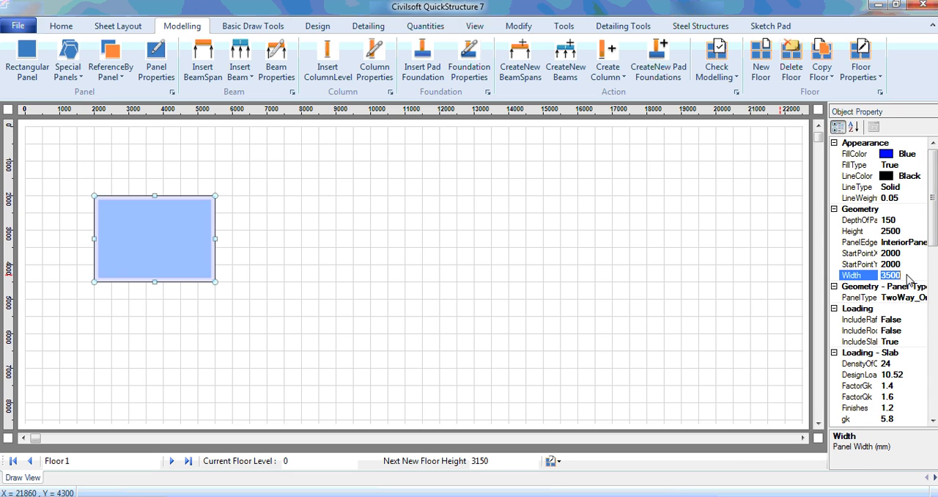
{"action": "type", "text": "4250"}
{"action": "key", "text": "Return"}
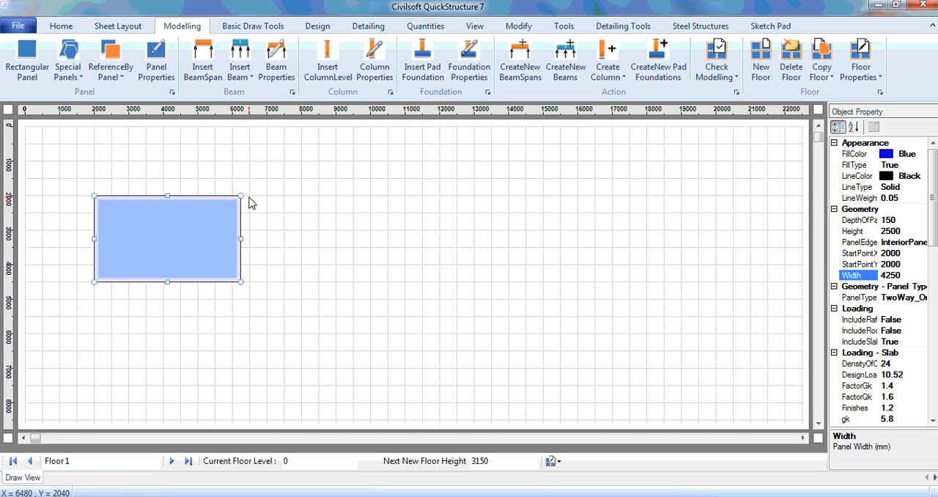
Delete the widened panel from the floor drawing
{"action": "left_click", "coordinate": [287, 238]}
{"action": "left_click", "coordinate": [164, 247]}
{"action": "key", "text": "Delete"}
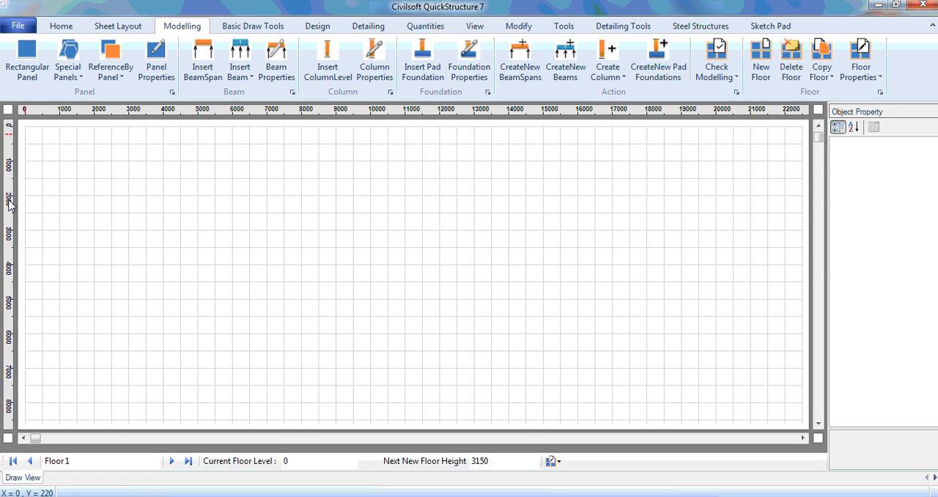
Hide the default grid lines and open the X-axis grid line editor by appending a drawing grid
{"action": "left_click", "coordinate": [476, 28]}
{"action": "left_click", "coordinate": [578, 60]}
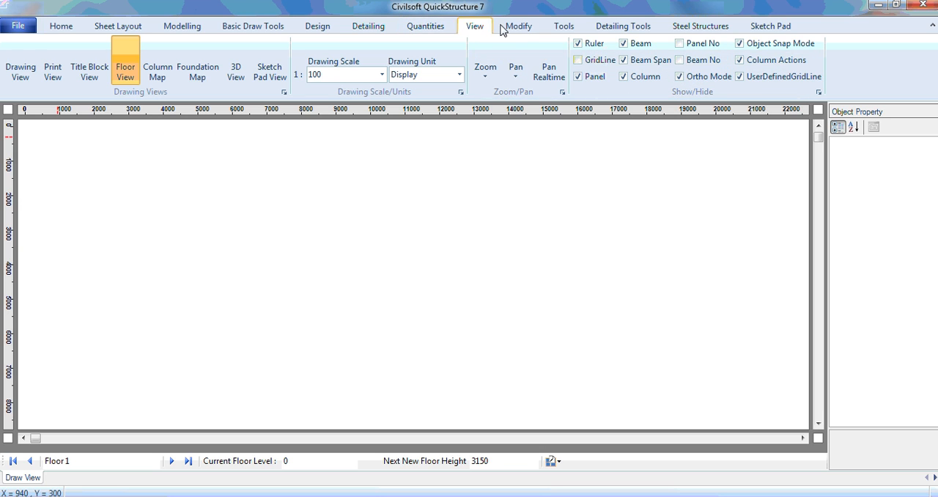
{"action": "left_click", "coordinate": [565, 27]}
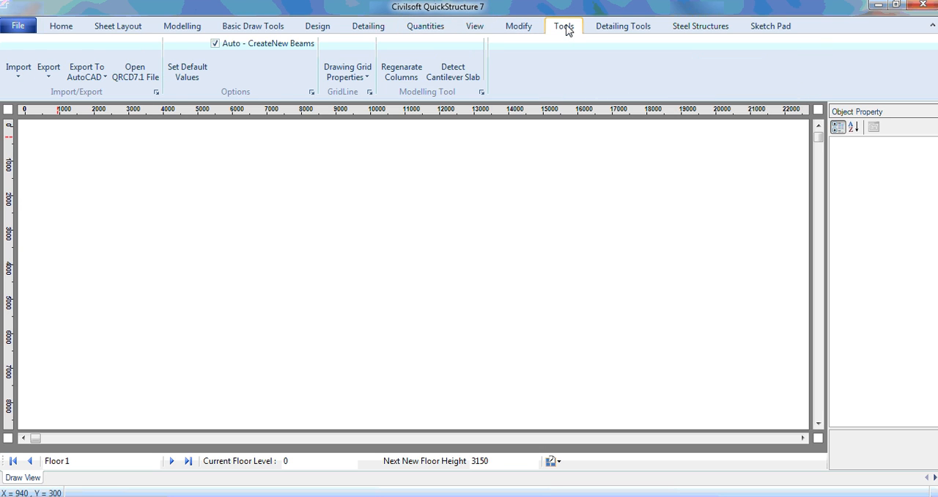
{"action": "left_click", "coordinate": [359, 83]}
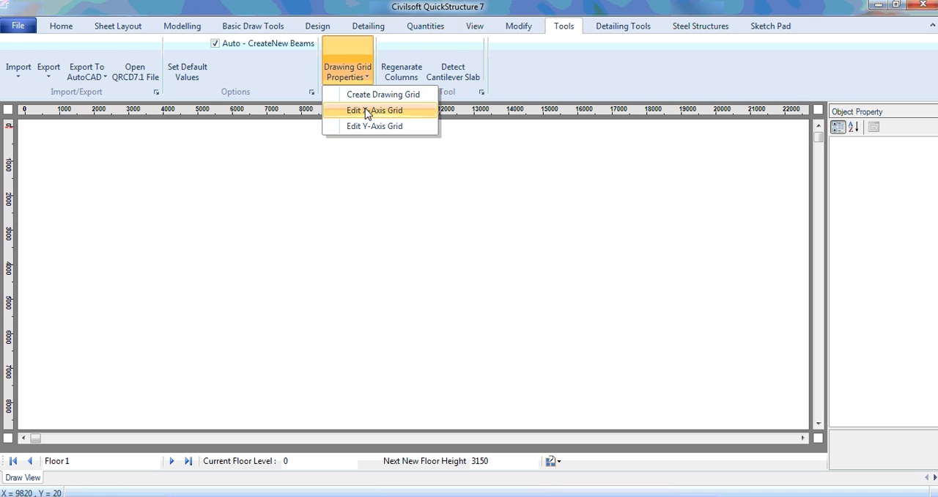
{"action": "left_click", "coordinate": [367, 114]}
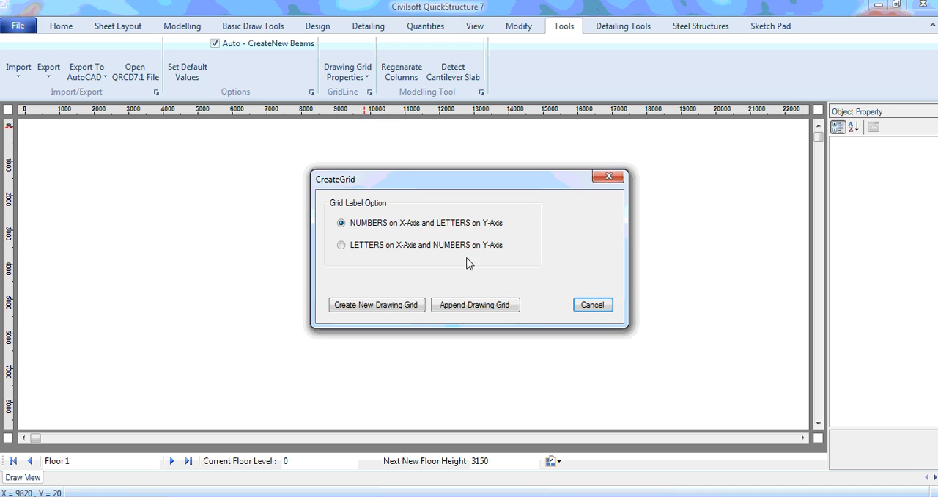
{"action": "left_click", "coordinate": [482, 309]}
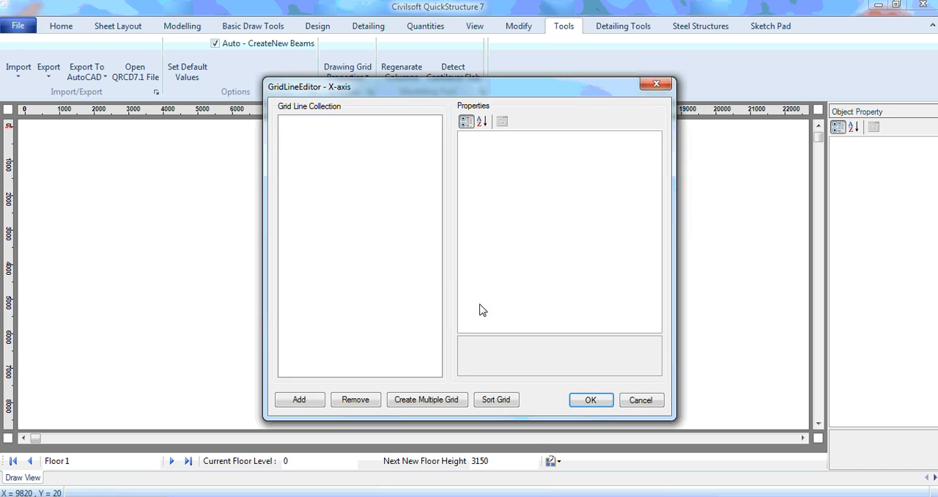
Add the first X-axis grid line at distance 2000 and name it A
{"action": "left_click", "coordinate": [300, 401]}
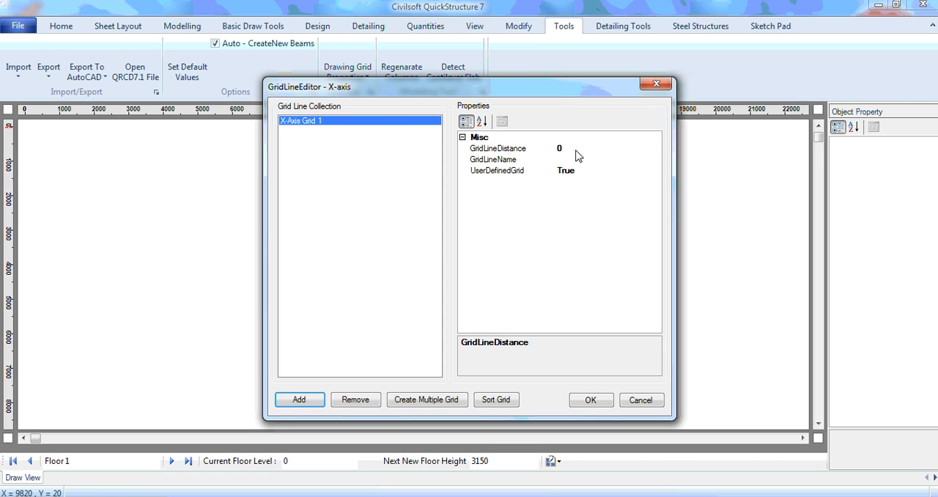
{"action": "left_click_drag", "start_coordinate": [554, 91], "coordinate": [750, 90]}
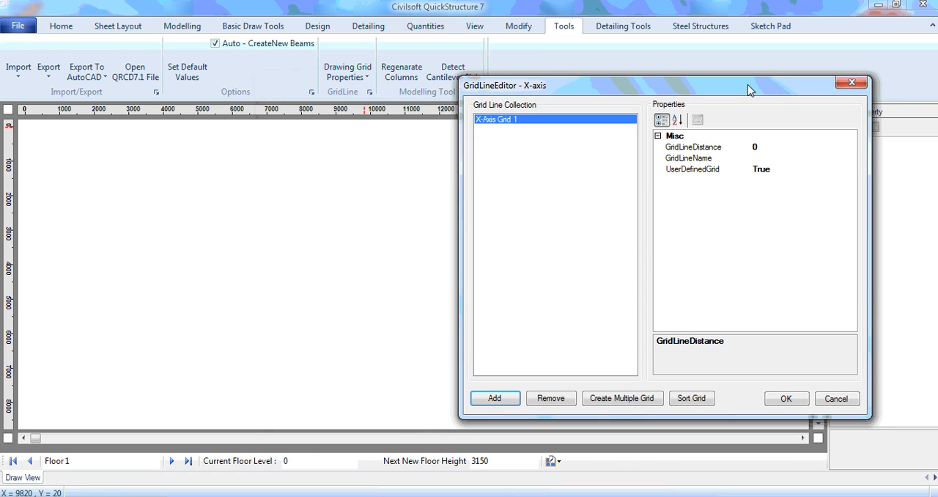
{"action": "left_click", "coordinate": [775, 149]}
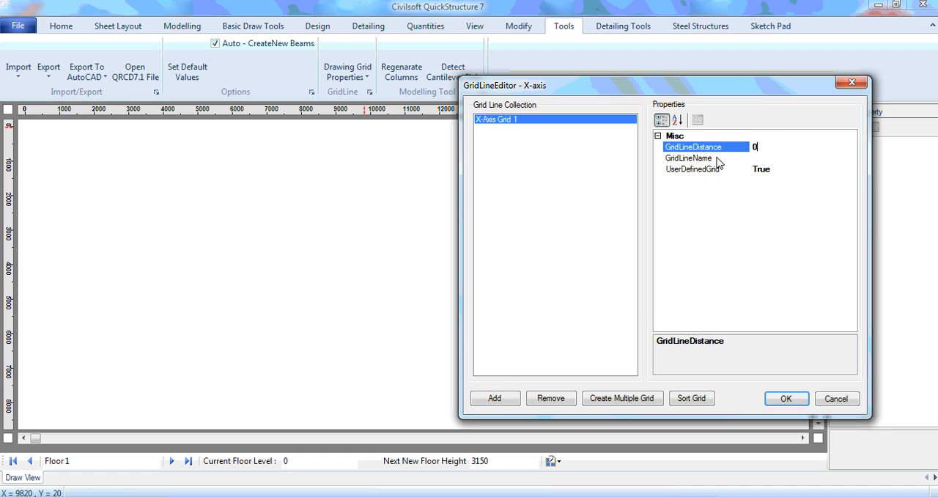
{"action": "double_click", "coordinate": [758, 151]}
{"action": "type", "text": "2000"}
{"action": "left_click", "coordinate": [762, 159]}
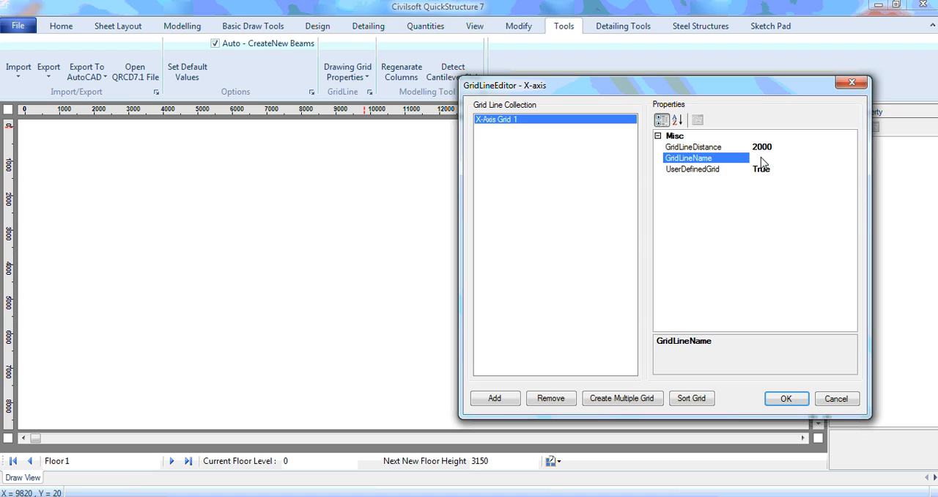
{"action": "type", "text": "A"}
Add a second X-axis grid line at distance 6000 and name it B
{"action": "left_click", "coordinate": [507, 403]}
{"action": "left_click", "coordinate": [762, 151]}
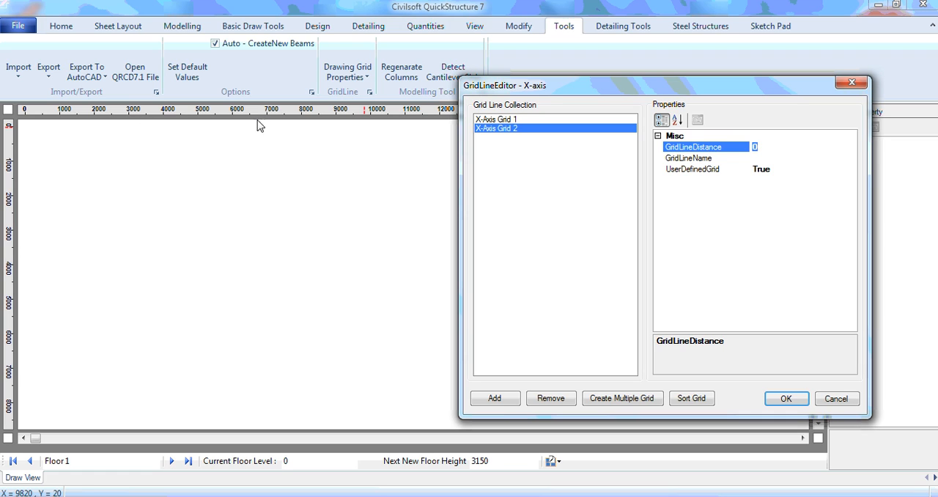
{"action": "type", "text": "6000"}
{"action": "left_click", "coordinate": [764, 159]}
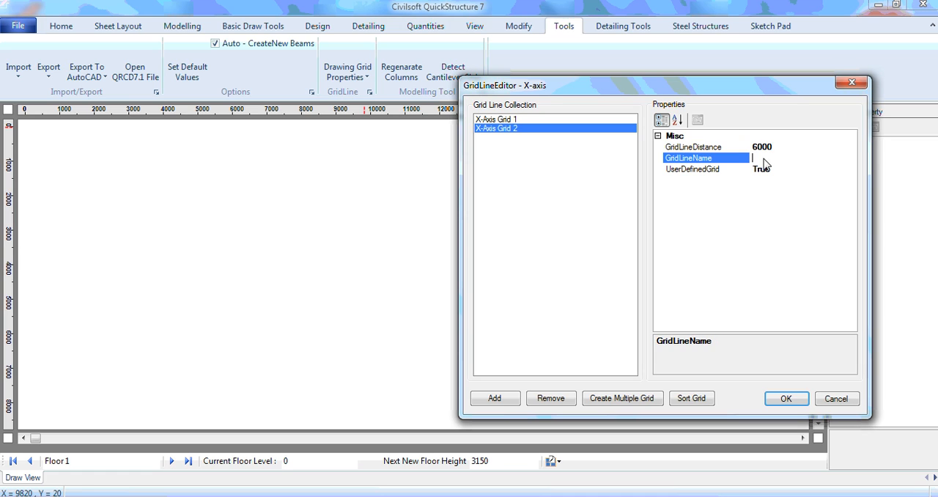
{"action": "type", "text": "B"}
Add a third X-axis grid line at distance 10000 and name it C
{"action": "left_click", "coordinate": [497, 399]}
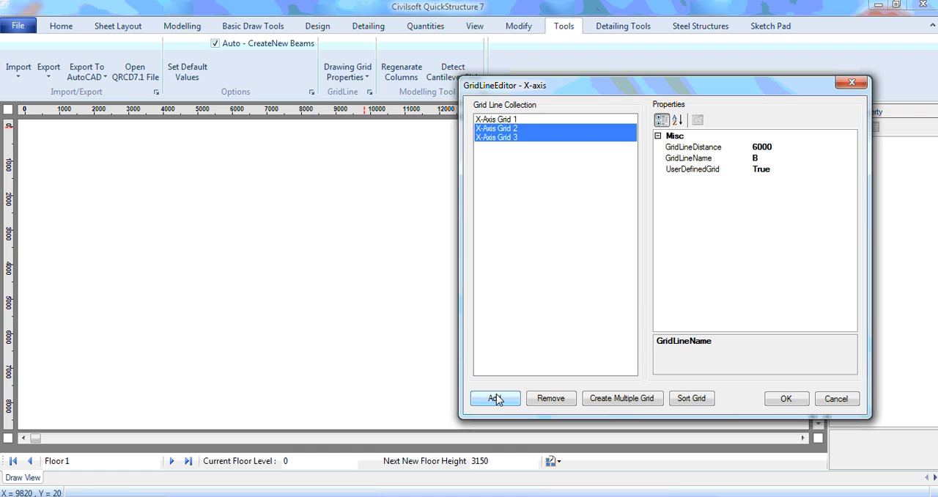
{"action": "left_click", "coordinate": [761, 149]}
{"action": "double_click", "coordinate": [762, 150]}
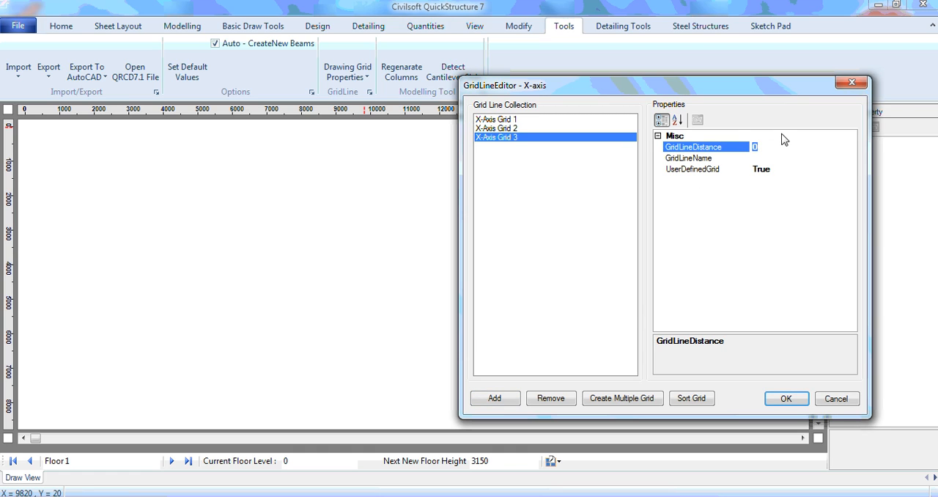
{"action": "type", "text": "9"}
{"action": "key", "text": "BackSpace"}
{"action": "type", "text": "10000"}
{"action": "left_click", "coordinate": [769, 157]}
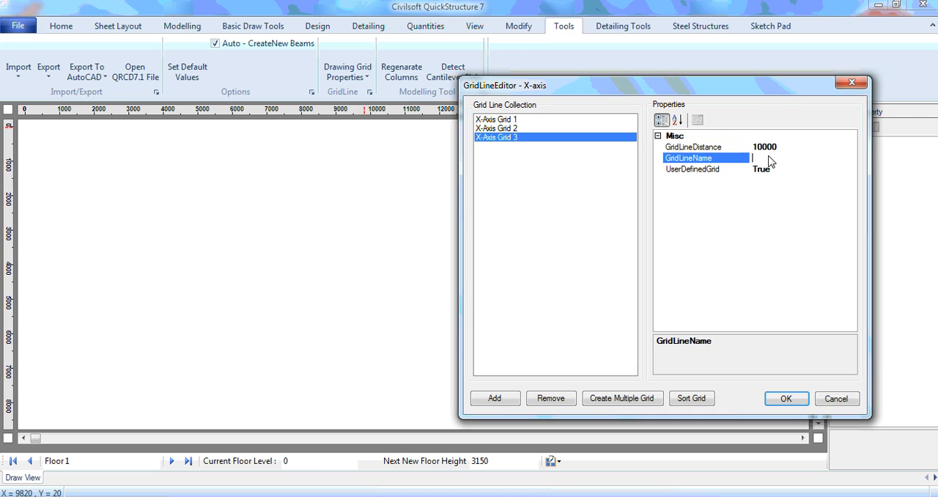
{"action": "type", "text": "C"}
Add a fourth X-axis grid line at distance 14250 named D and accept the X-axis grid
{"action": "left_click", "coordinate": [495, 400]}
{"action": "left_click", "coordinate": [777, 150]}
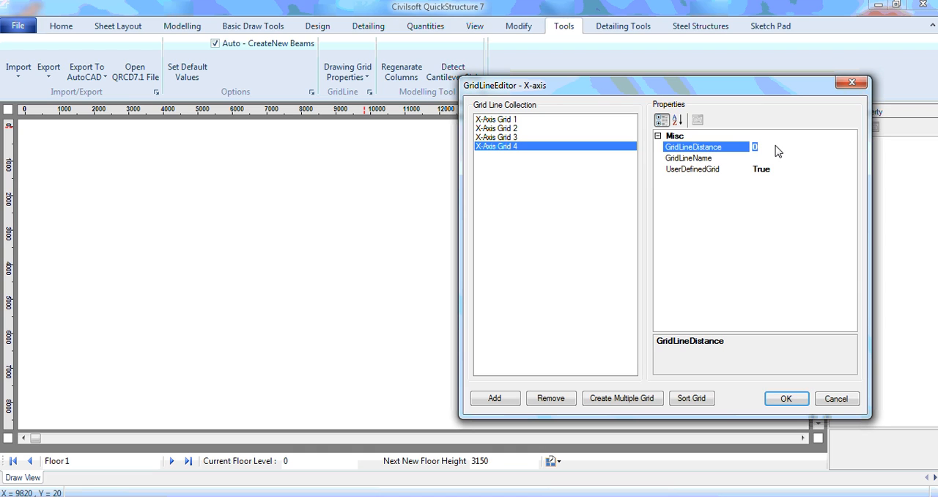
{"action": "type", "text": "14250"}
{"action": "left_click", "coordinate": [775, 158]}
{"action": "type", "text": "D"}
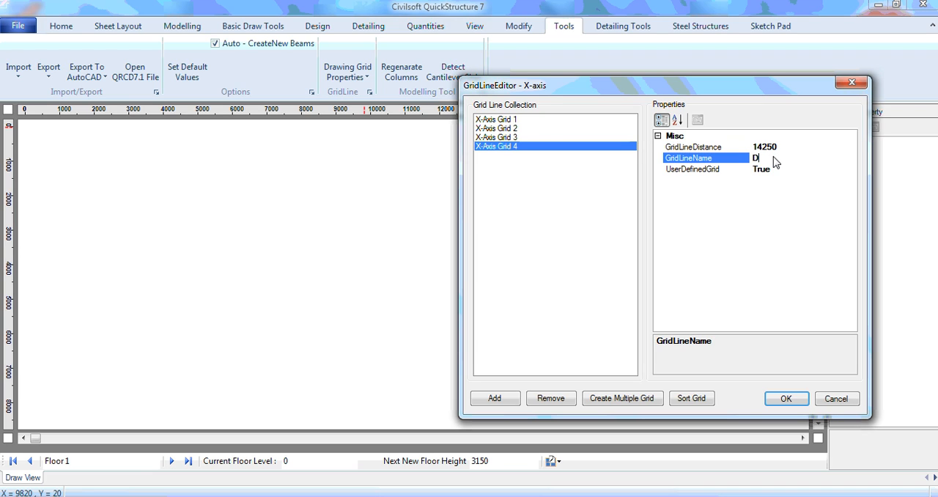
{"action": "left_click", "coordinate": [785, 398]}
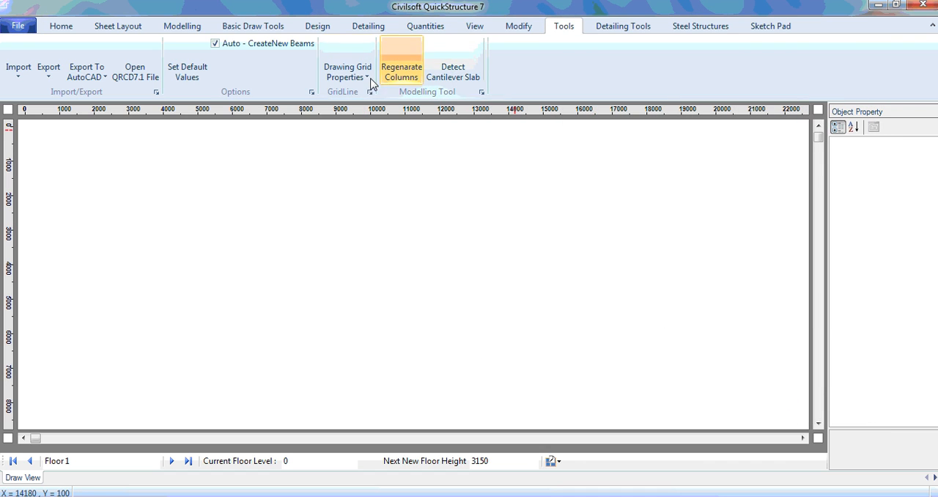
Open the Y-axis grid for editing and add its first grid line at distance 2000
{"action": "left_click", "coordinate": [348, 71]}
{"action": "left_click", "coordinate": [371, 126]}
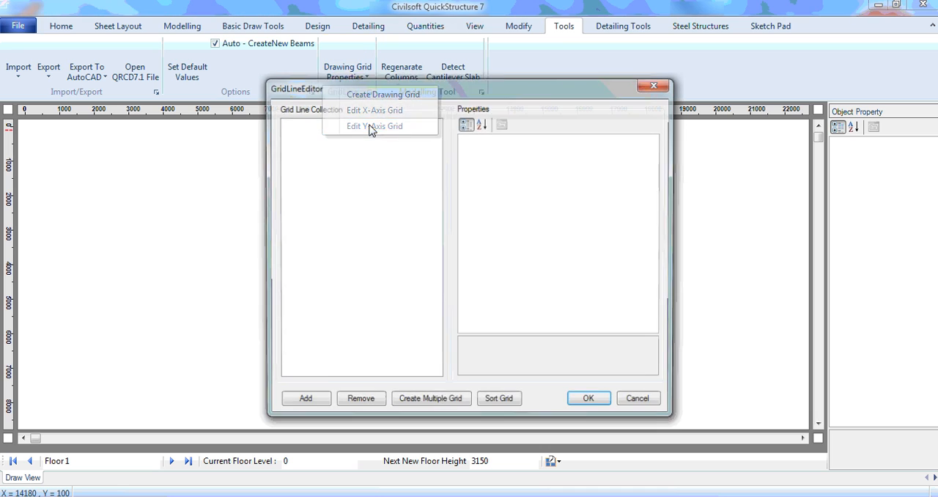
{"action": "left_click", "coordinate": [303, 402]}
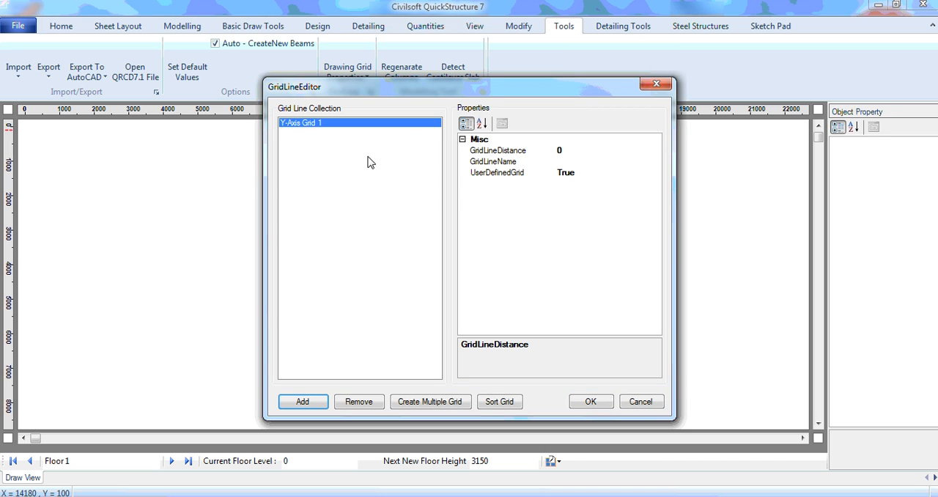
{"action": "left_click", "coordinate": [573, 150]}
{"action": "key", "text": "BackSpace"}
{"action": "type", "text": "2000"}
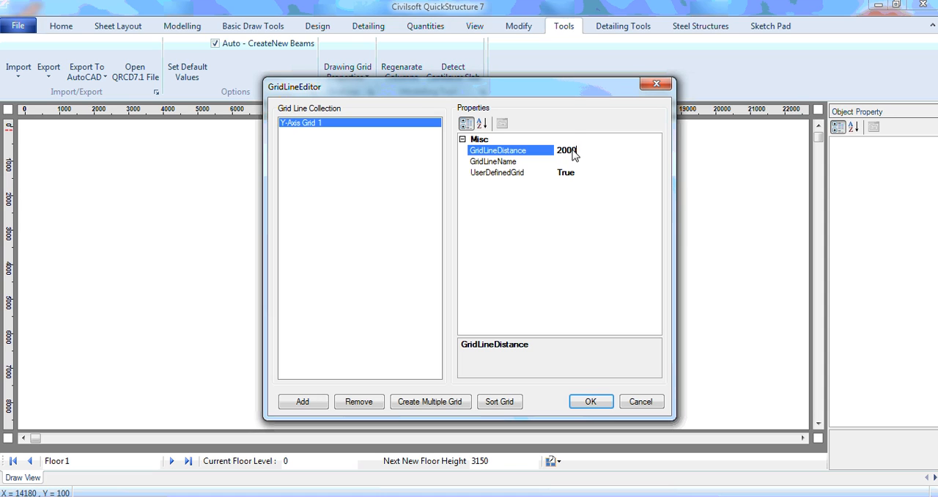
{"action": "left_click", "coordinate": [562, 162]}
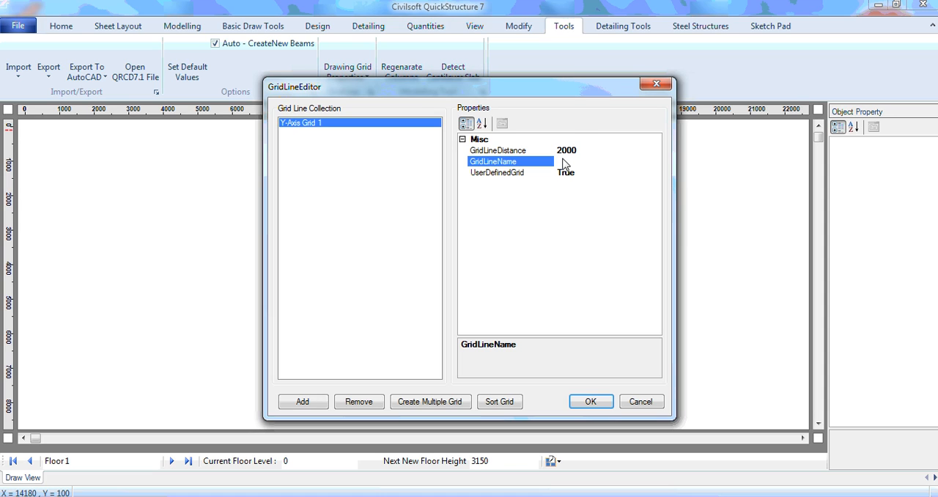
Add a second Y-axis grid line at distance 5000 and name it 2
{"action": "left_click", "coordinate": [302, 405]}
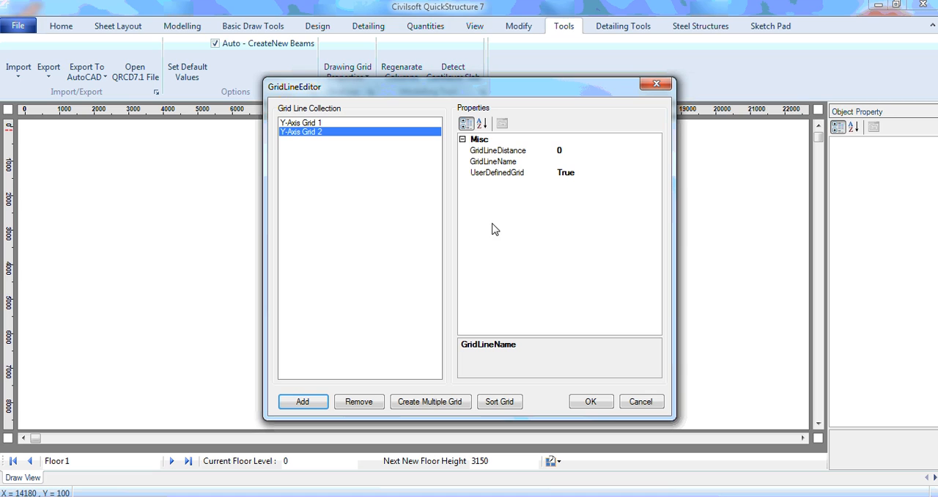
{"action": "left_click", "coordinate": [572, 153]}
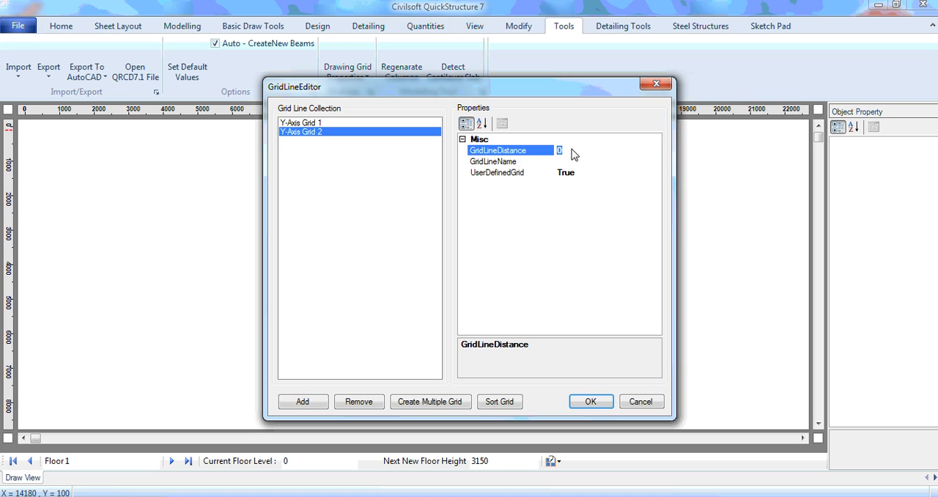
{"action": "type", "text": "5000"}
{"action": "left_click", "coordinate": [573, 165]}
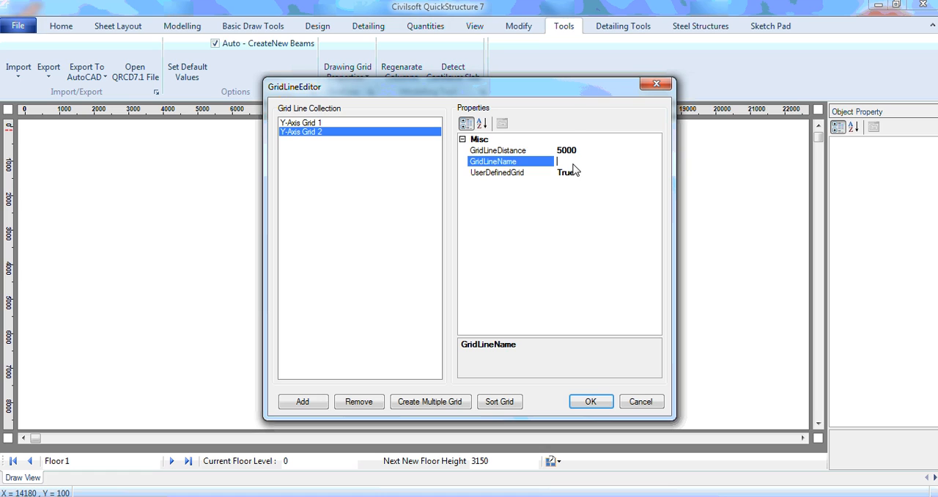
{"action": "type", "text": "2"}
Add a third Y-axis grid line at distance 8250 named 3 and accept the Y-axis grid
{"action": "left_click", "coordinate": [301, 401]}
{"action": "left_click", "coordinate": [565, 153]}
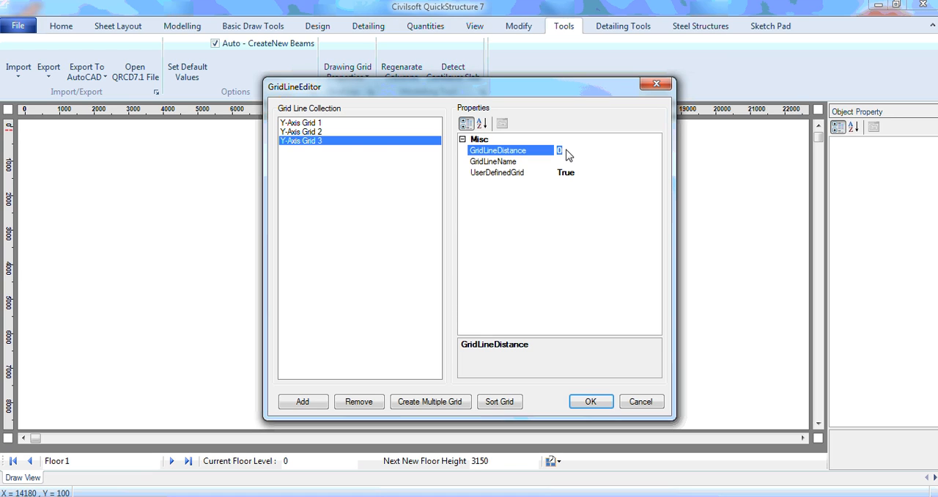
{"action": "type", "text": "8250"}
{"action": "left_click", "coordinate": [568, 162]}
{"action": "type", "text": "3"}
{"action": "left_click", "coordinate": [590, 402]}
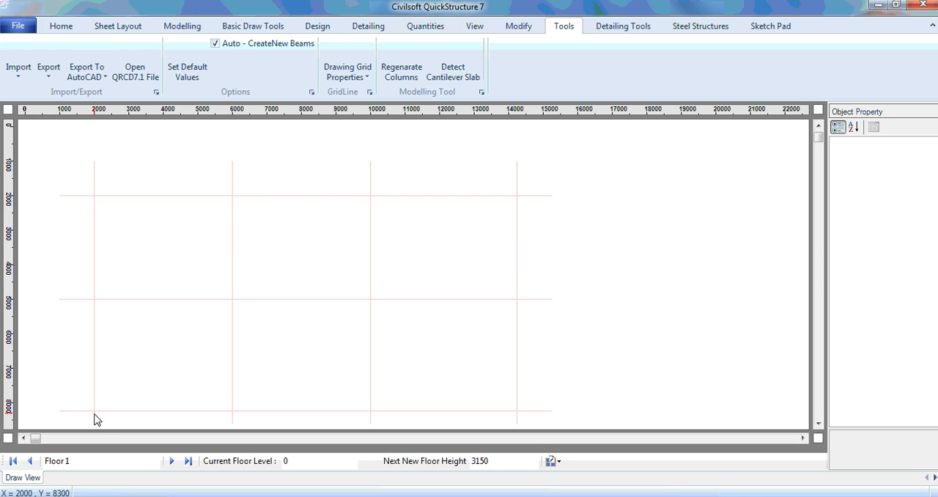
Draw three rectangular panels in the upper grid row, each 3000 mm high, with widths of 4000, 4000 and 4250 mm
{"action": "left_click", "coordinate": [188, 28]}
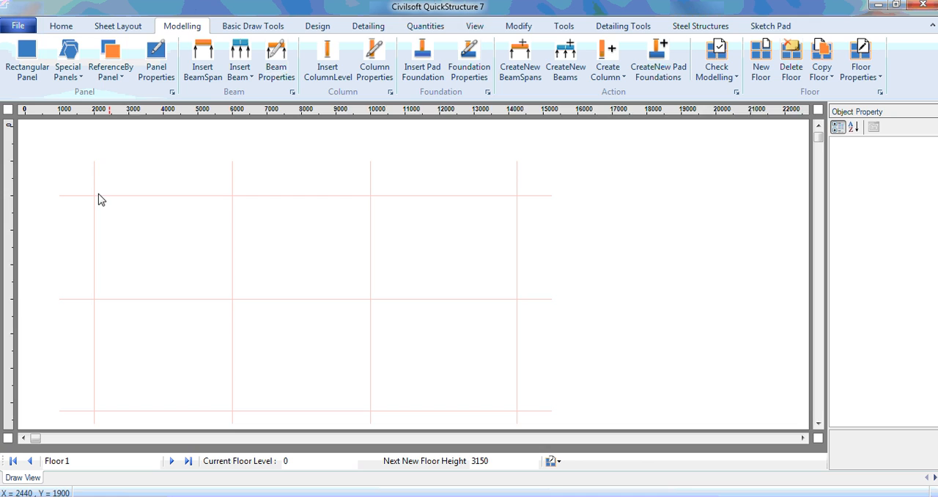
{"action": "left_click_drag", "start_coordinate": [93, 197], "coordinate": [232, 299]}
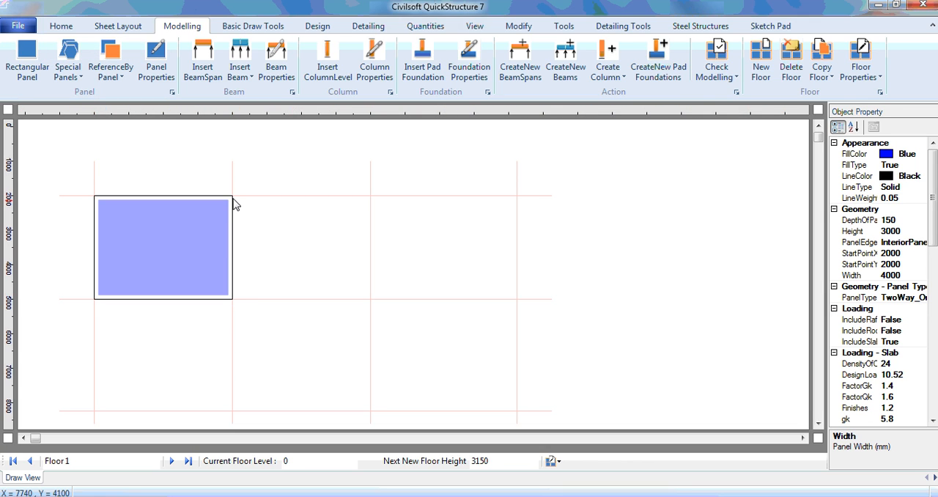
{"action": "left_click", "coordinate": [39, 72]}
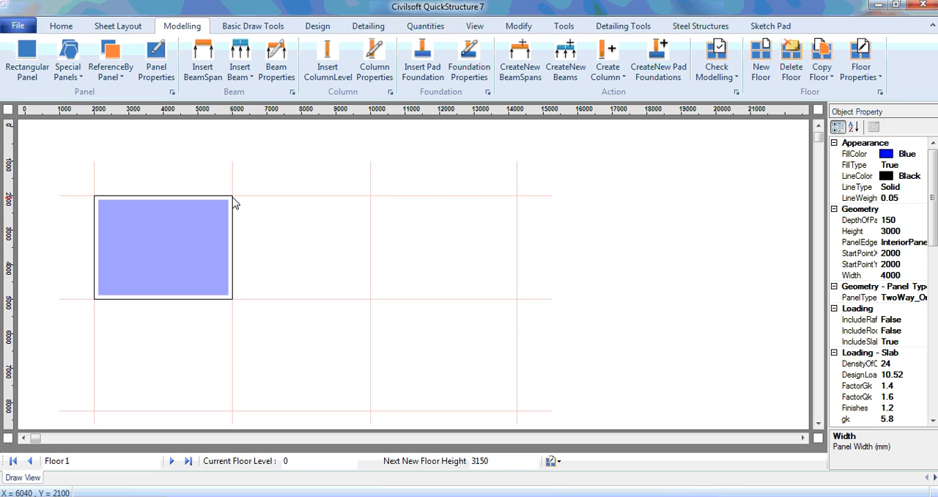
{"action": "left_click_drag", "start_coordinate": [235, 200], "coordinate": [373, 300]}
{"action": "left_click", "coordinate": [26, 60]}
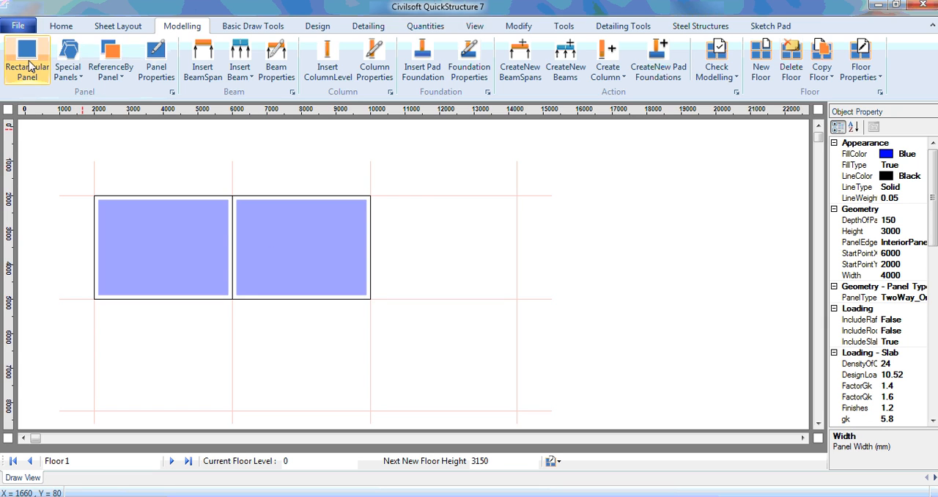
{"action": "left_click_drag", "start_coordinate": [373, 201], "coordinate": [520, 303]}
Draw three rectangular panels in the lower grid row, each 3250 mm high, with widths of 4000, 4000 and 4250 mm
{"action": "left_click", "coordinate": [25, 60]}
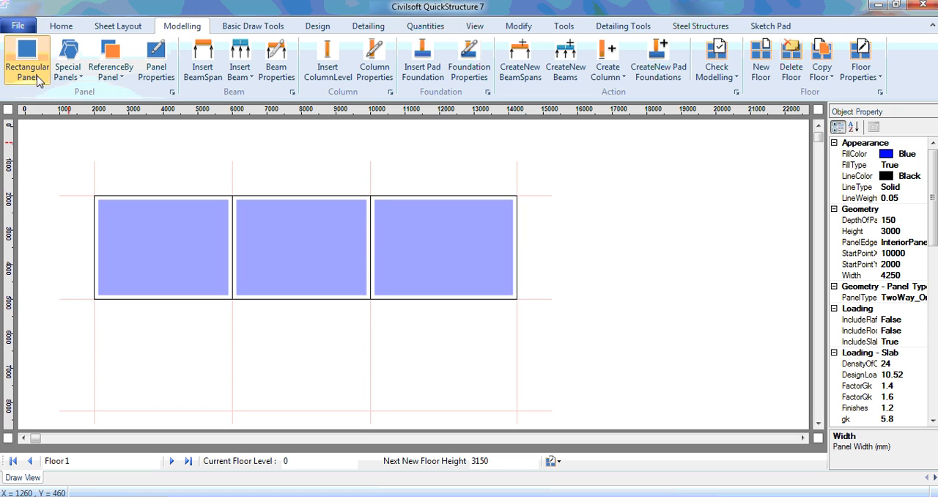
{"action": "left_click_drag", "start_coordinate": [94, 303], "coordinate": [237, 414]}
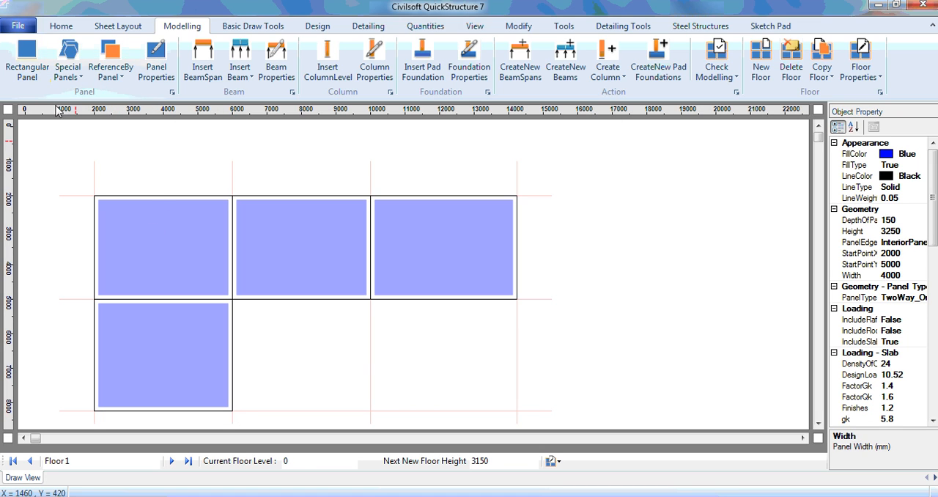
{"action": "left_click", "coordinate": [36, 73]}
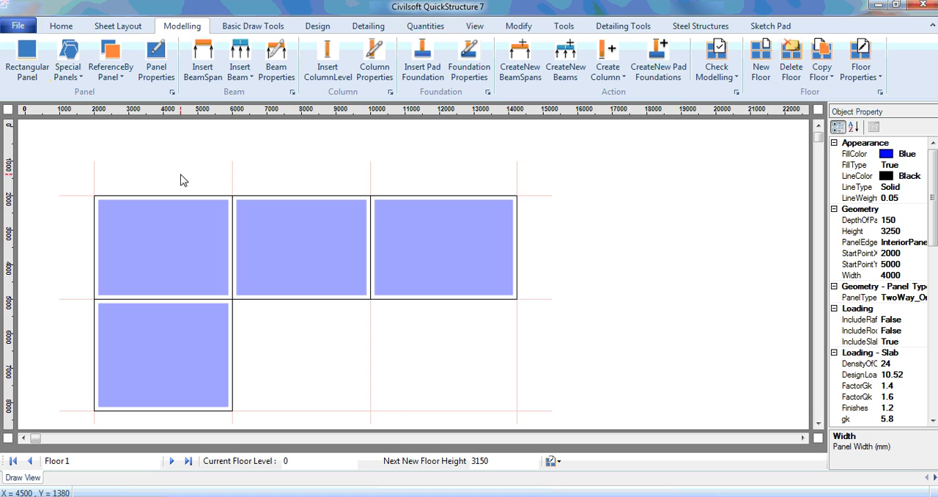
{"action": "left_click_drag", "start_coordinate": [234, 301], "coordinate": [370, 416]}
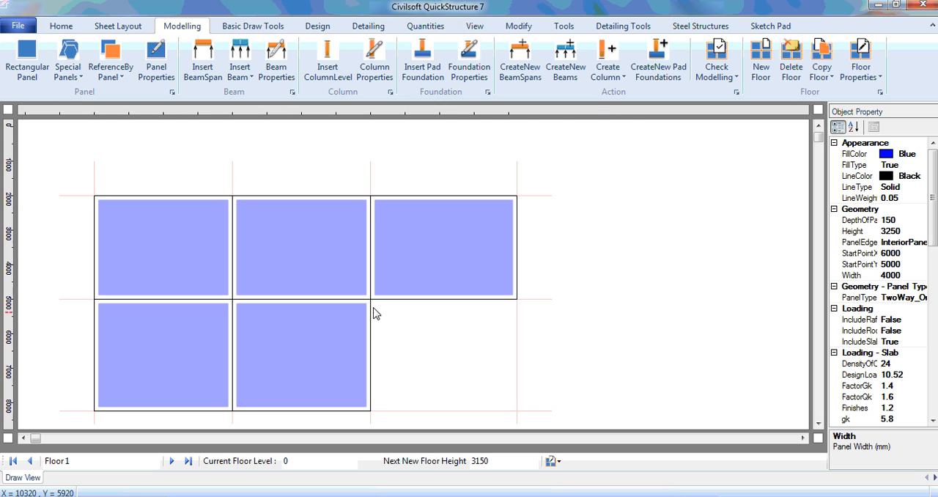
{"action": "left_click_drag", "start_coordinate": [373, 302], "coordinate": [518, 415]}
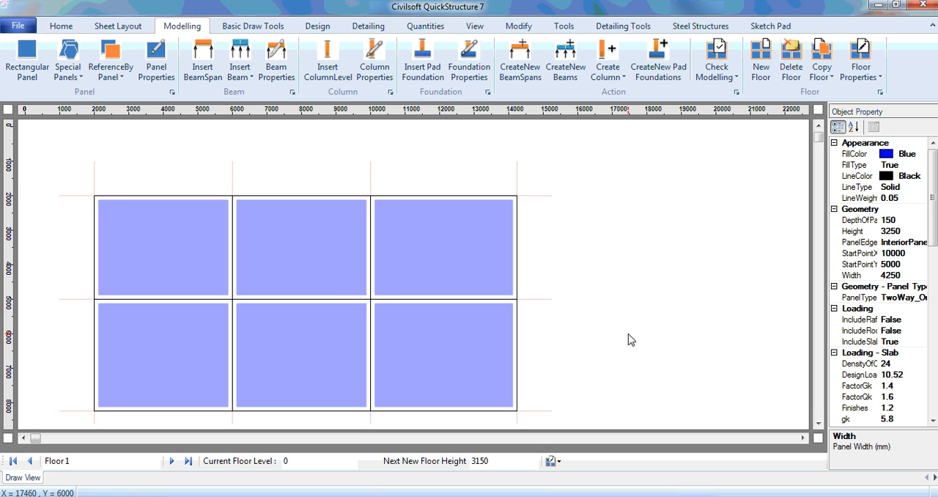
Show the panel numbers in the floor drawing
{"action": "left_click", "coordinate": [480, 28]}
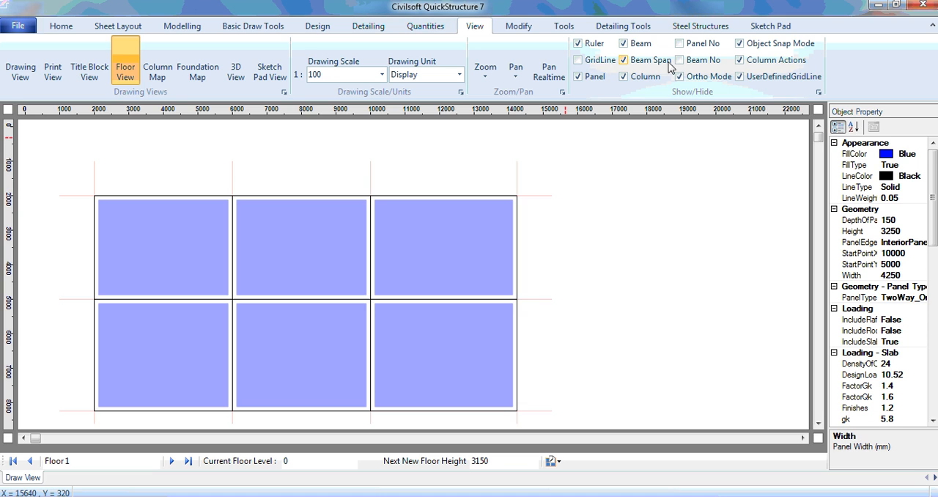
{"action": "left_click", "coordinate": [685, 46]}
Copy panel P 3 to its right side by panel reference and select the copy
{"action": "left_click", "coordinate": [449, 249]}
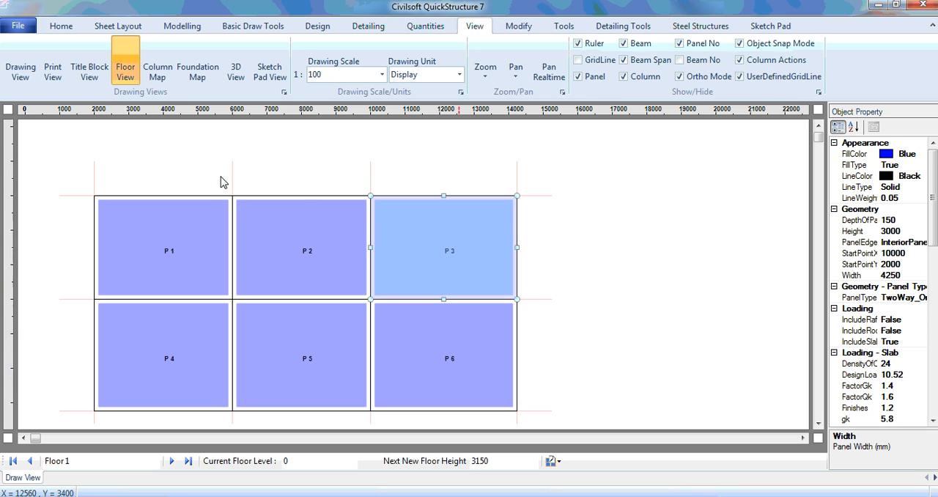
{"action": "left_click", "coordinate": [182, 25]}
{"action": "left_click", "coordinate": [110, 67]}
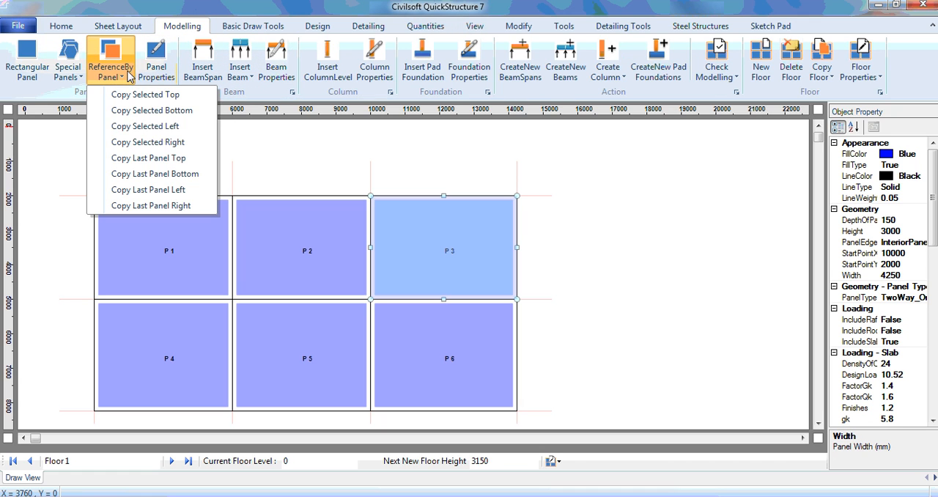
{"action": "left_click", "coordinate": [185, 143]}
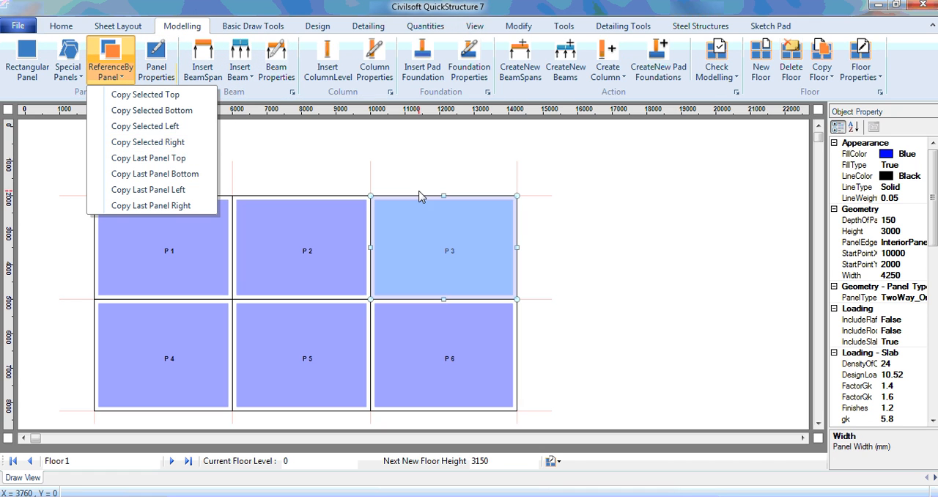
{"action": "left_click", "coordinate": [601, 261]}
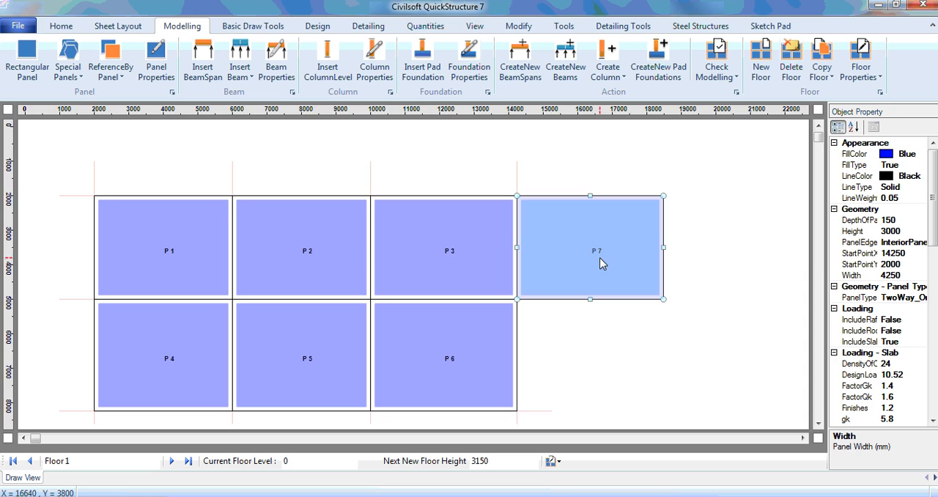
Set the copied panel's width to 3250 mm in its geometry properties
{"action": "left_click", "coordinate": [907, 276]}
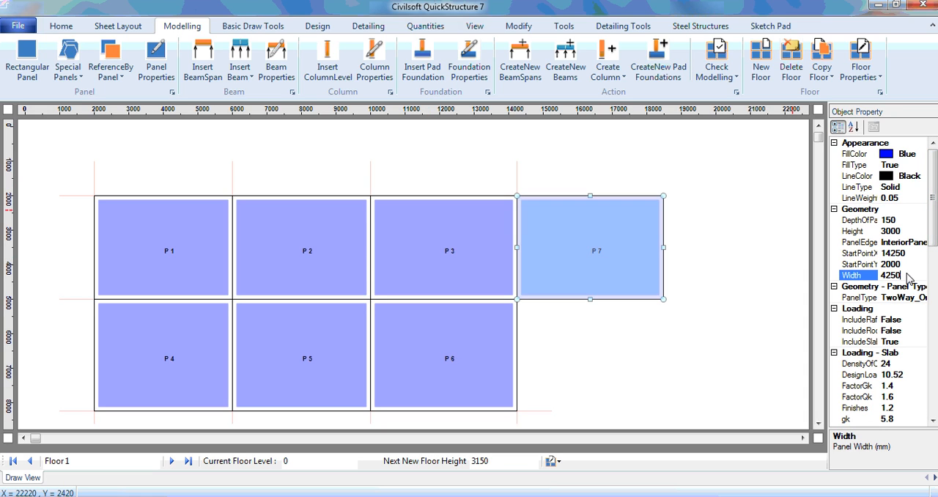
{"action": "double_click", "coordinate": [907, 277]}
{"action": "type", "text": "3250"}
{"action": "key", "text": "Return"}
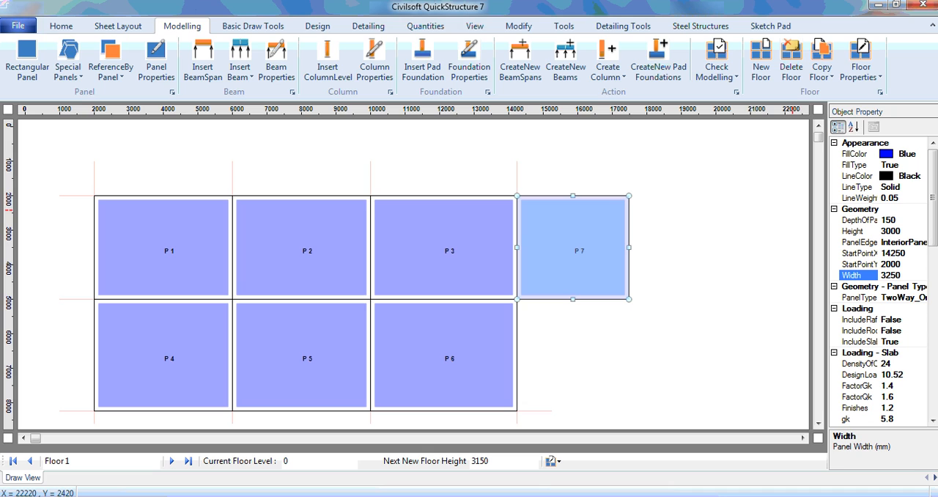
Delete the copied panel P 7 from the floor drawing
{"action": "left_click", "coordinate": [603, 145]}
{"action": "left_click", "coordinate": [587, 231]}
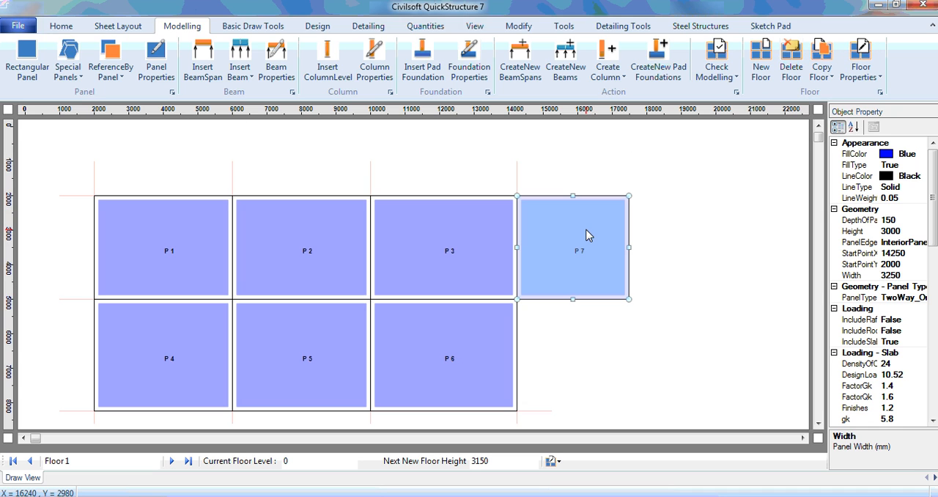
{"action": "key", "text": "Delete"}
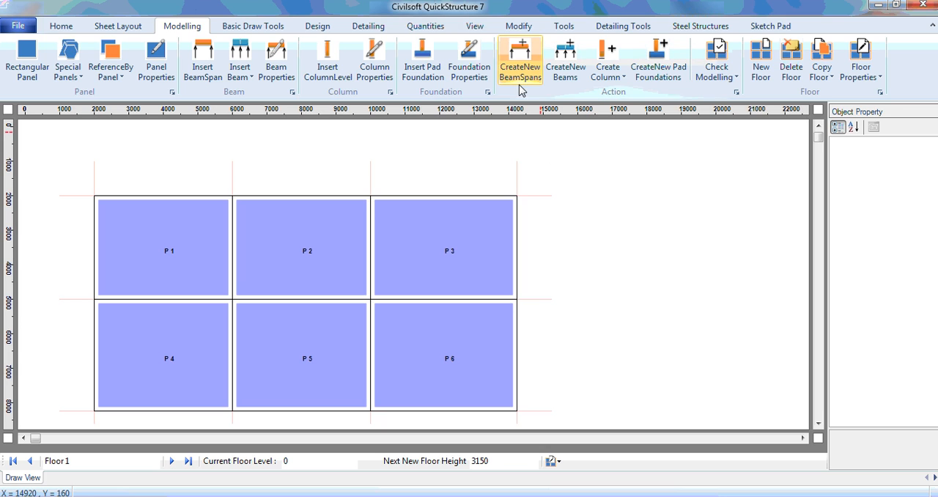
Create the new beams for the six-panel floor and rename the floor as GROUND FLOOR
{"action": "left_click", "coordinate": [567, 79]}
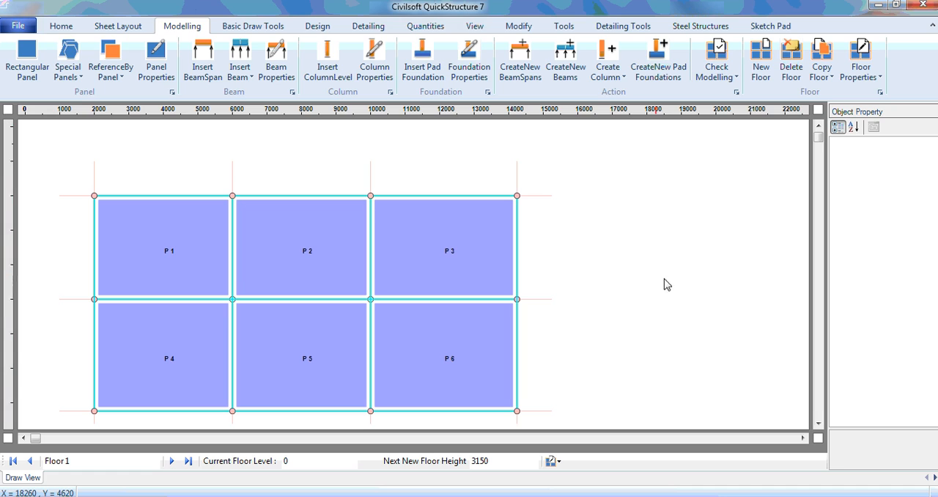
{"action": "left_click_drag", "start_coordinate": [92, 461], "coordinate": [33, 461]}
{"action": "type", "text": "GR"}
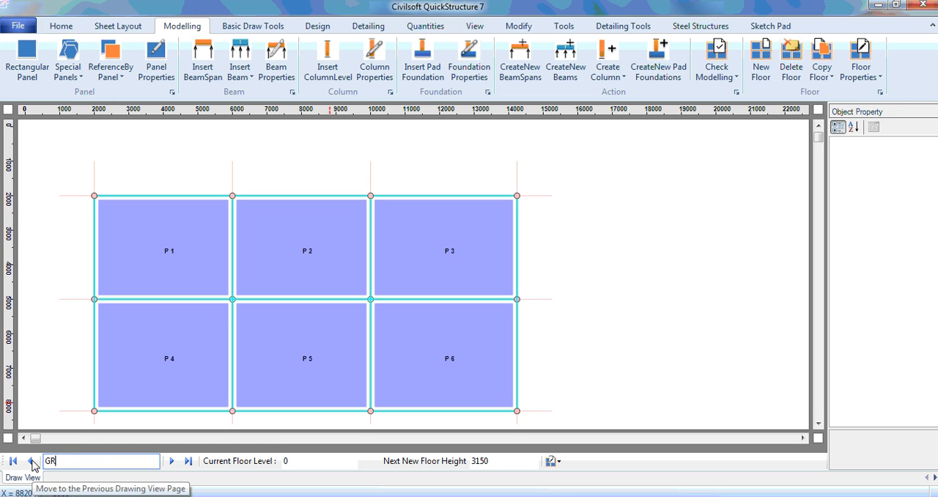
{"action": "type", "text": "OUND FLOOR"}
Copy the ground floor to a single new floor and rename the copy as FIRST FLOOR
{"action": "left_click", "coordinate": [822, 67]}
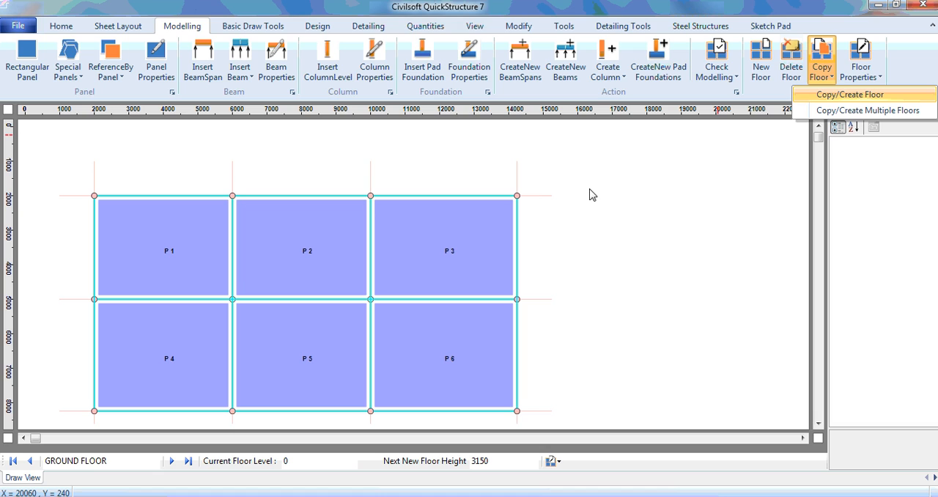
{"action": "key", "text": "Return"}
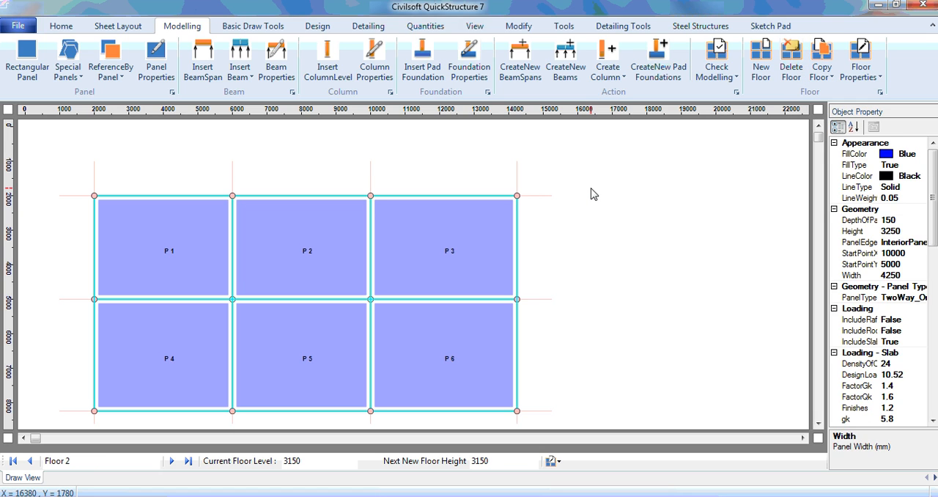
{"action": "left_click_drag", "start_coordinate": [70, 460], "coordinate": [18, 462]}
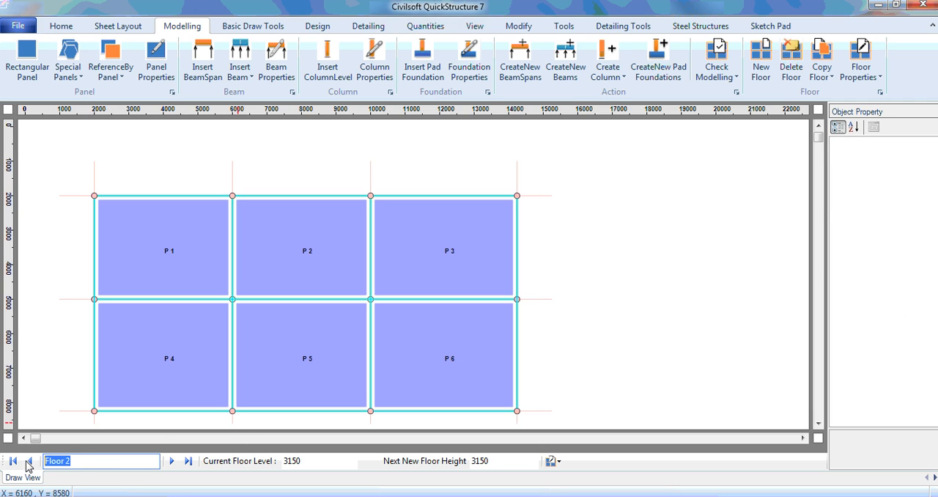
{"action": "type", "text": "FIRST FLOOR"}
{"action": "key", "text": "Return"}
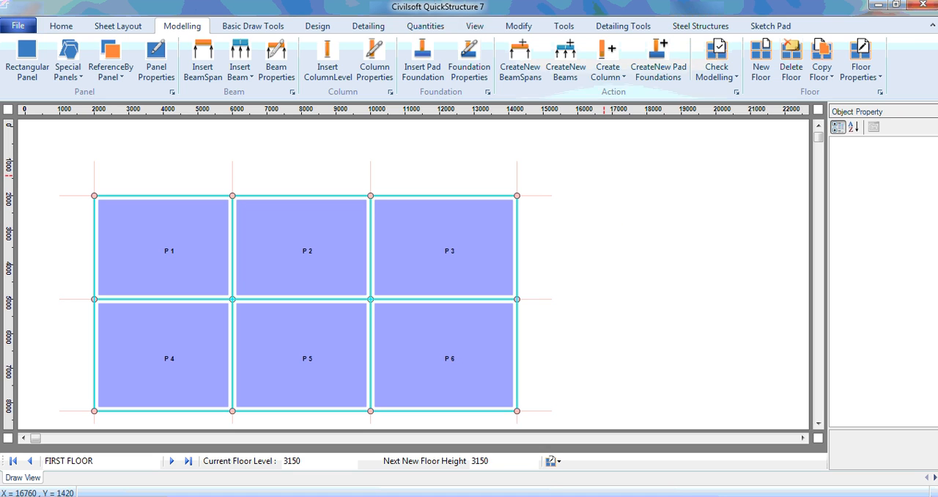
Show the regular grid lines and delete panel P 3 from the first floor
{"action": "left_click", "coordinate": [475, 26]}
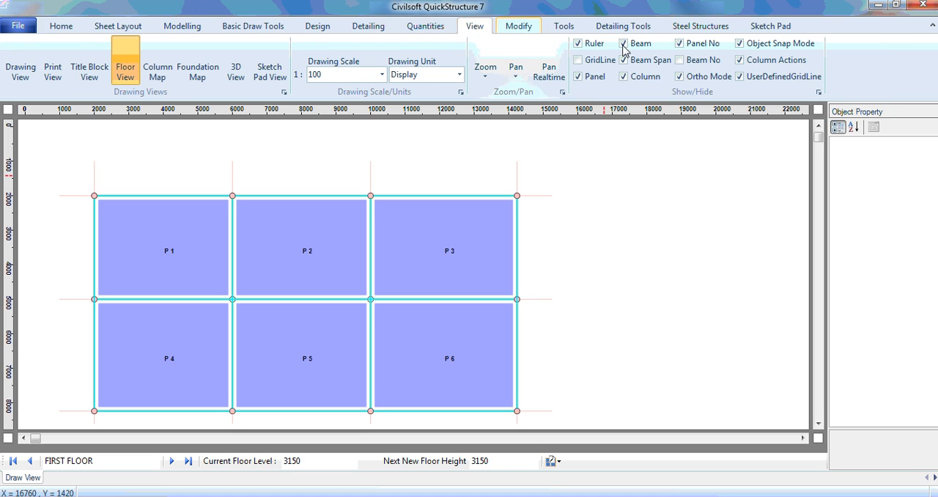
{"action": "left_click", "coordinate": [579, 60]}
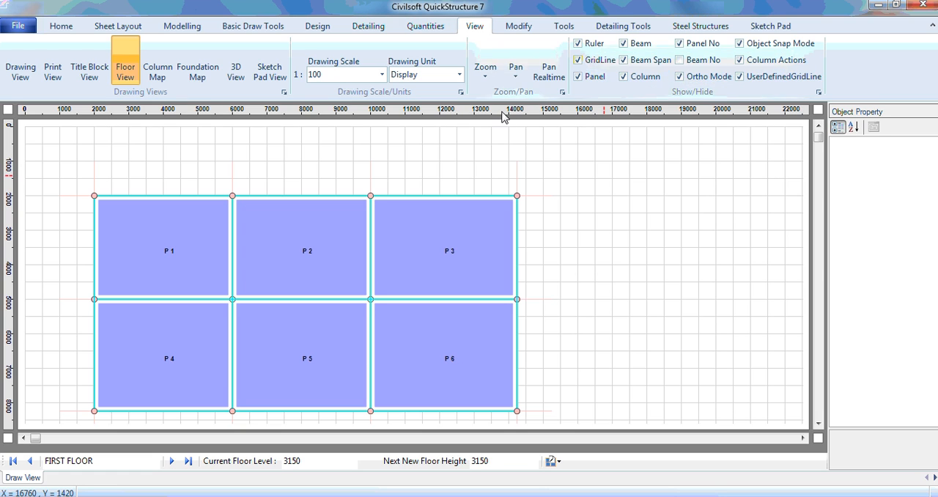
{"action": "left_click", "coordinate": [443, 235]}
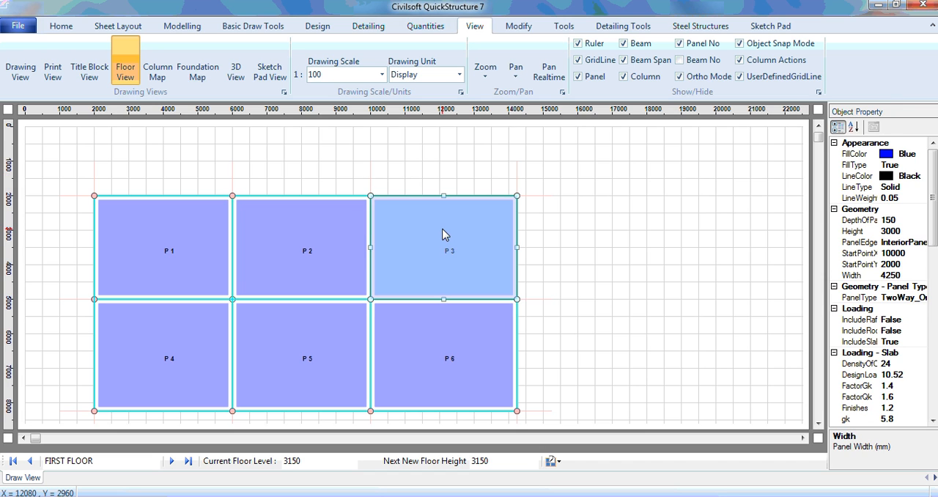
{"action": "key", "text": "Delete"}
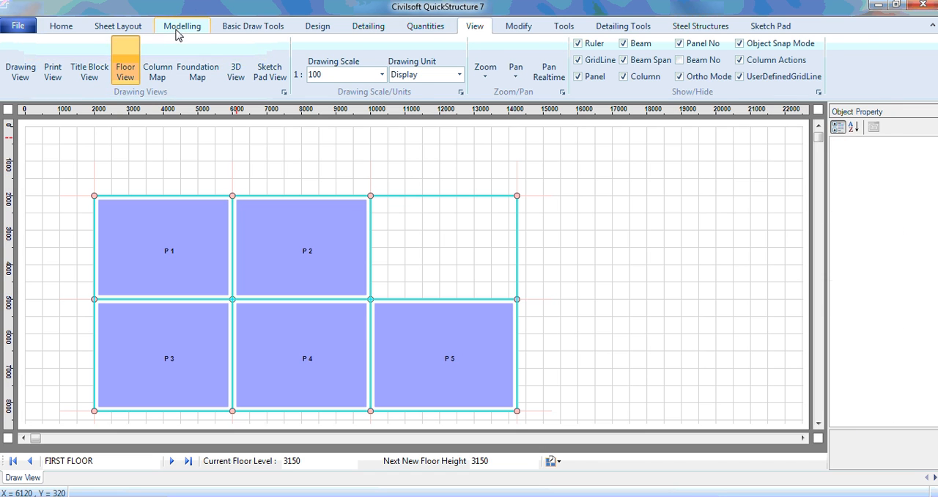
Draw a 4250 by 3000 mm rectangular panel in the empty bay beside P 2 and hide the regular grid lines
{"action": "left_click", "coordinate": [182, 26]}
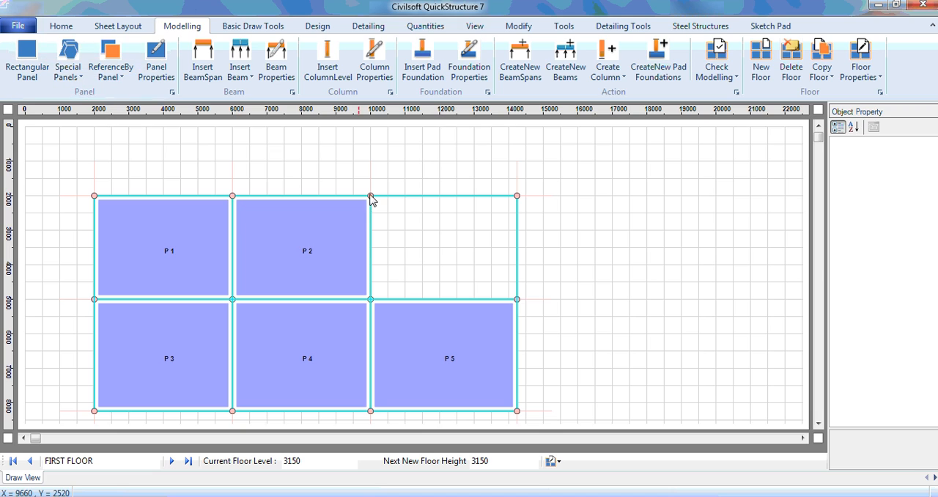
{"action": "left_click_drag", "start_coordinate": [371, 196], "coordinate": [520, 304]}
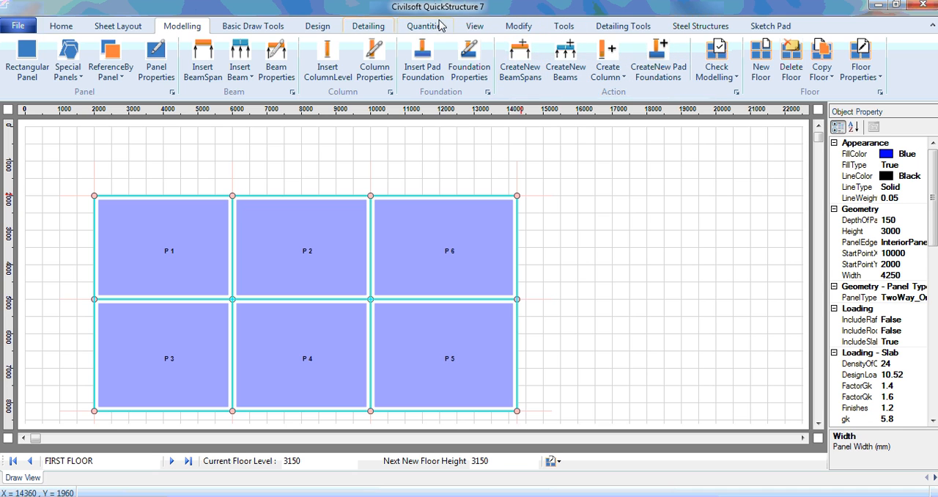
{"action": "left_click", "coordinate": [474, 26]}
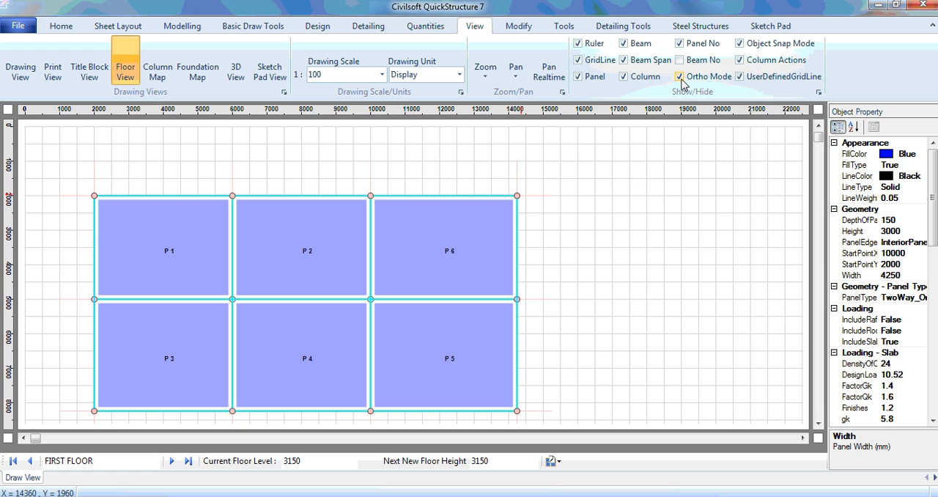
{"action": "left_click", "coordinate": [591, 66]}
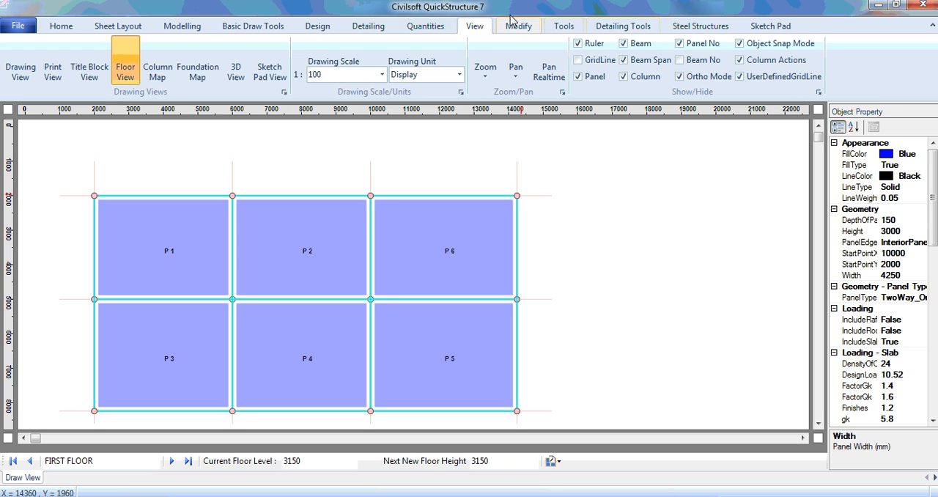
Examine the distances and names of the first three X-axis grid lines in the grid line editor
{"action": "left_click", "coordinate": [565, 26]}
{"action": "left_click", "coordinate": [348, 72]}
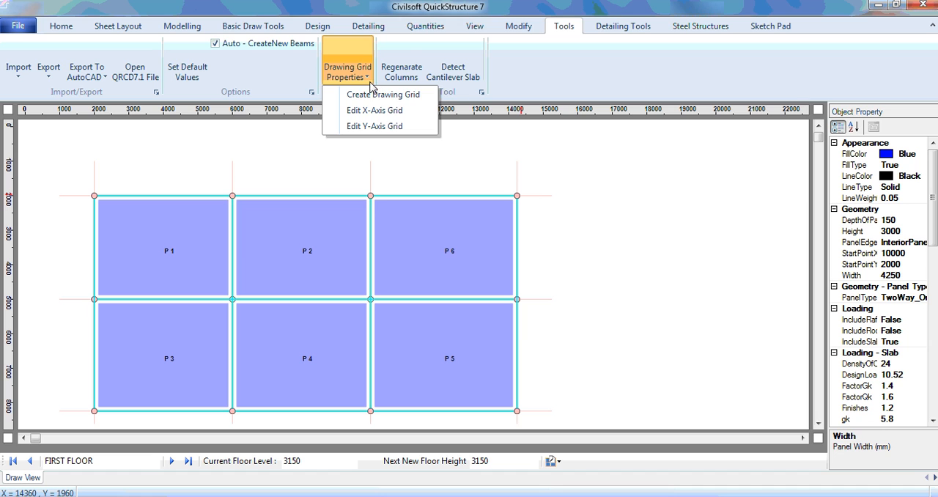
{"action": "left_click", "coordinate": [387, 115]}
{"action": "left_click_drag", "start_coordinate": [436, 101], "coordinate": [663, 62]}
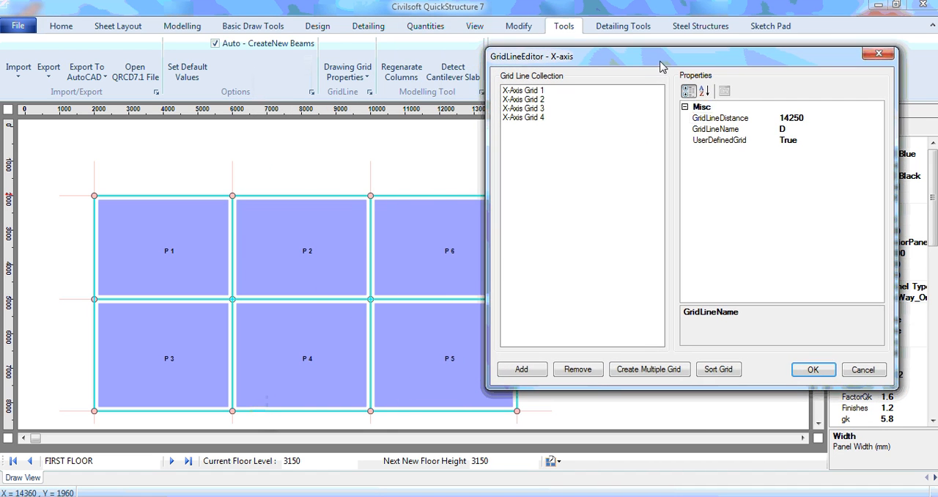
{"action": "left_click", "coordinate": [540, 91]}
{"action": "left_click", "coordinate": [792, 132]}
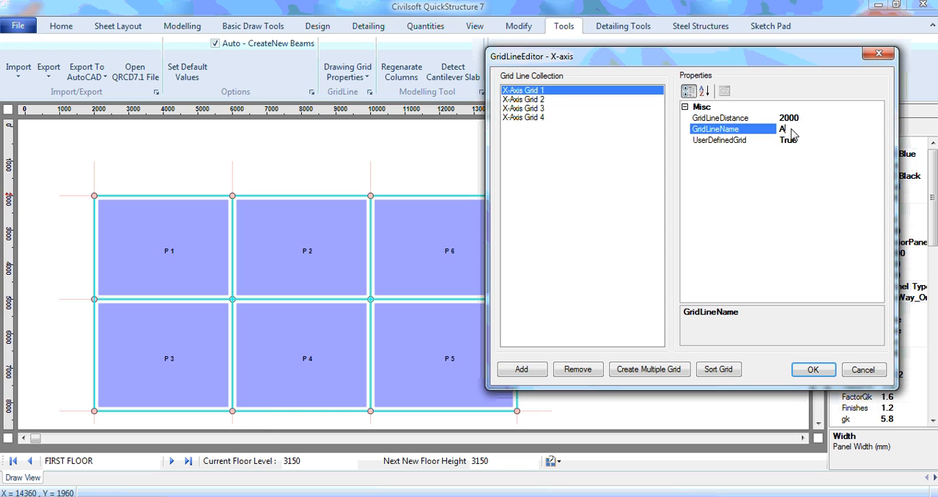
{"action": "left_click", "coordinate": [562, 101]}
{"action": "left_click", "coordinate": [562, 109]}
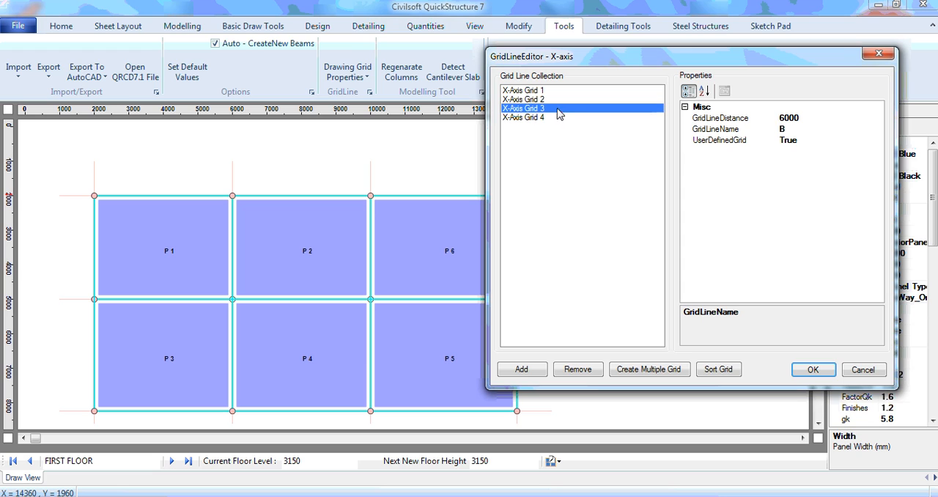
{"action": "left_click", "coordinate": [792, 133]}
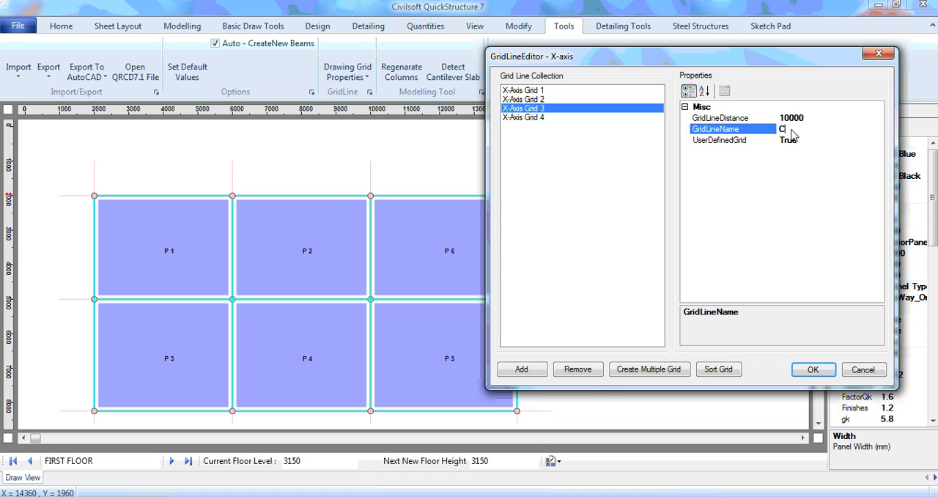
{"action": "left_click", "coordinate": [819, 372]}
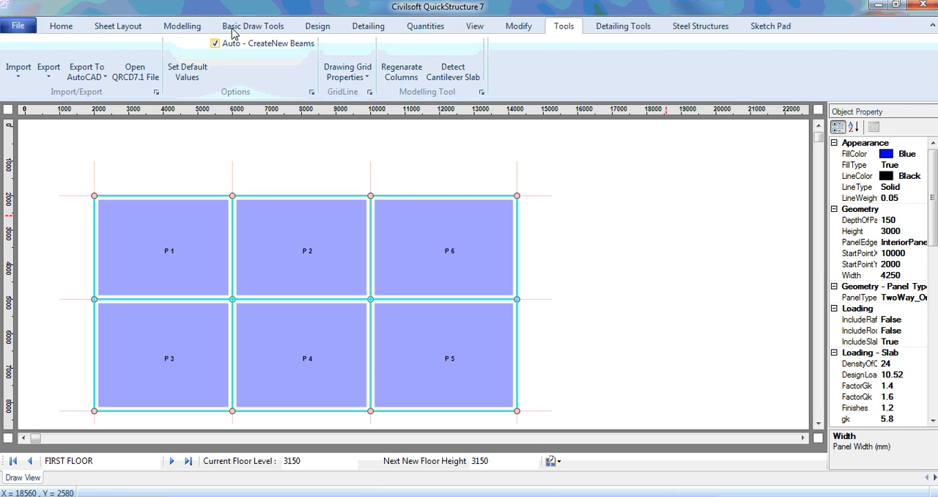
{"action": "left_click", "coordinate": [183, 28]}
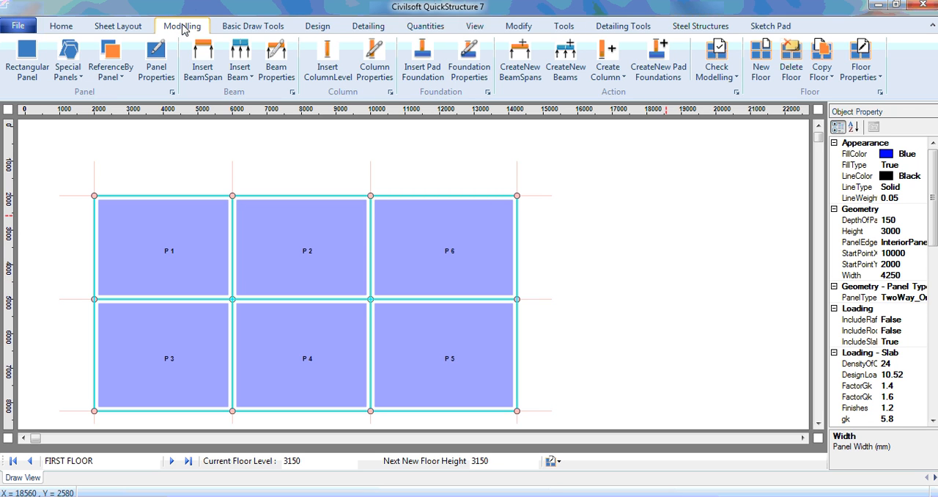